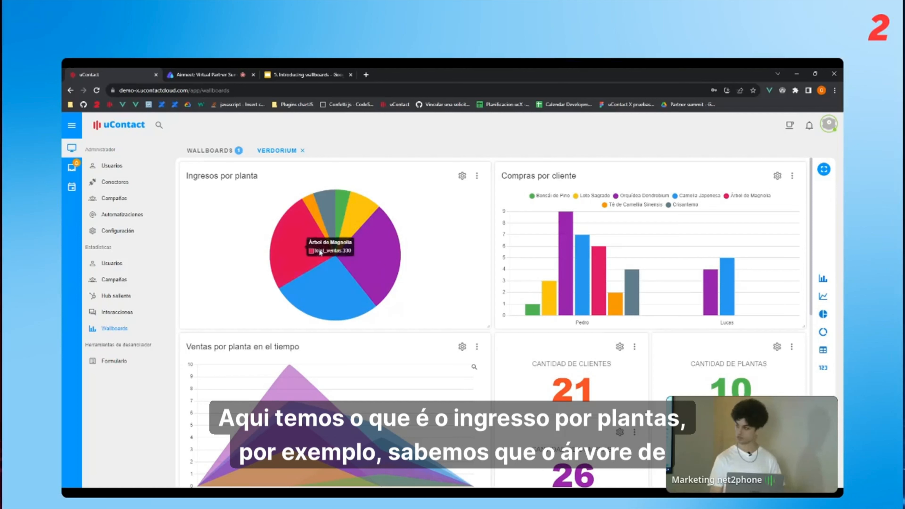
Examine the plant revenue pie, the purchases-per-client bars, the sales-over-time chart and the counters on the Verdorium wallboard.
mouse_move(313, 261)
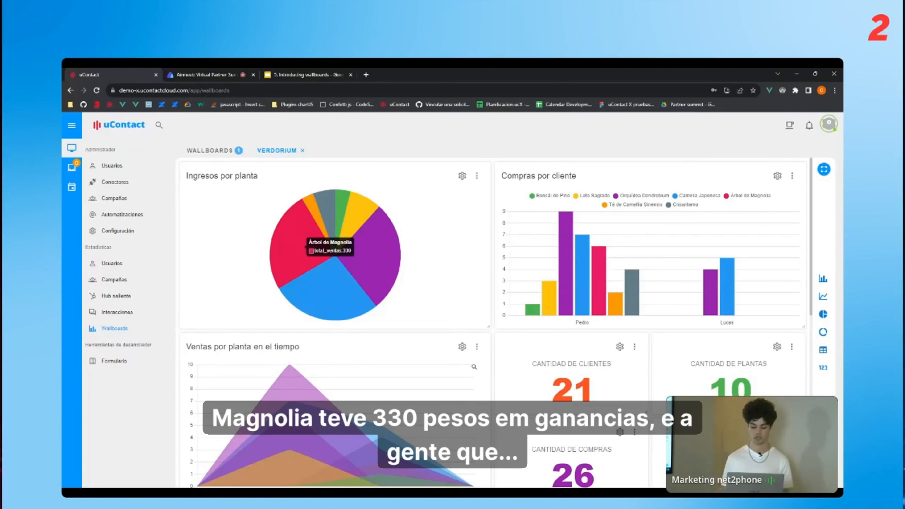
mouse_move(572, 295)
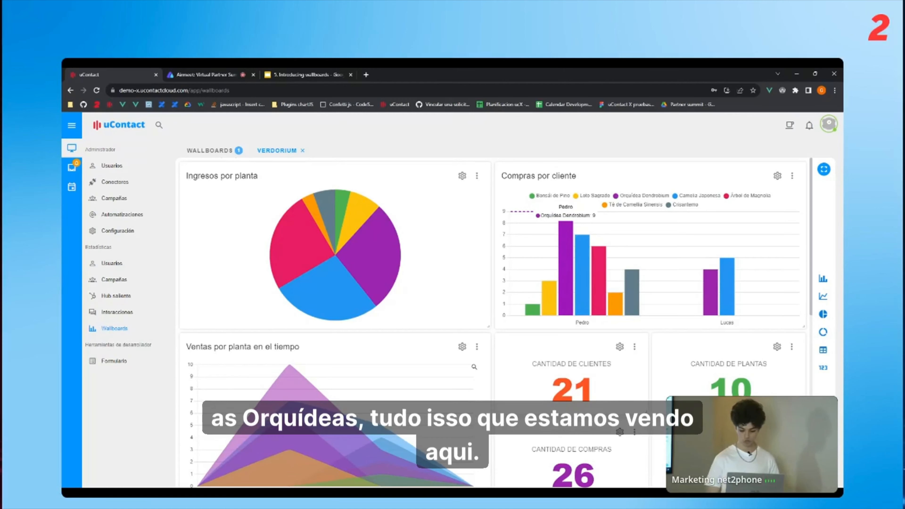
scroll(564, 300, down, 2)
scroll(502, 323, down, 5)
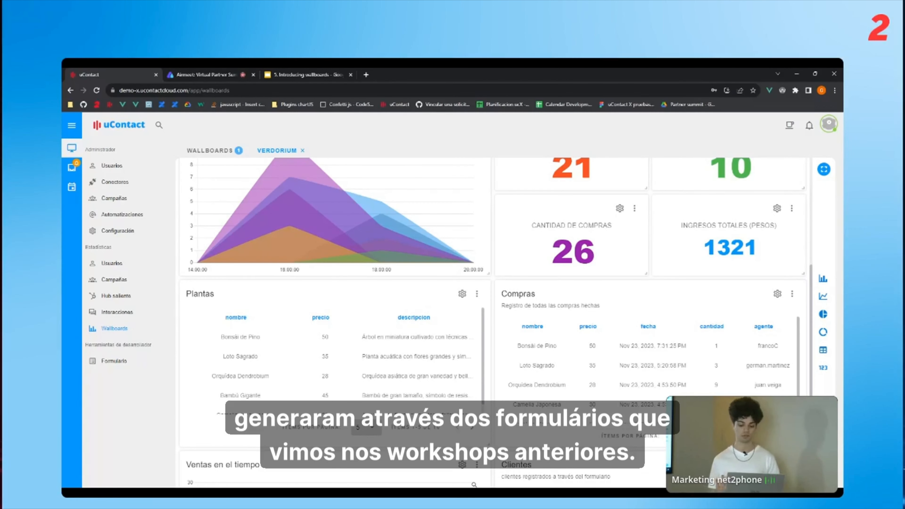
scroll(271, 285, up, 2)
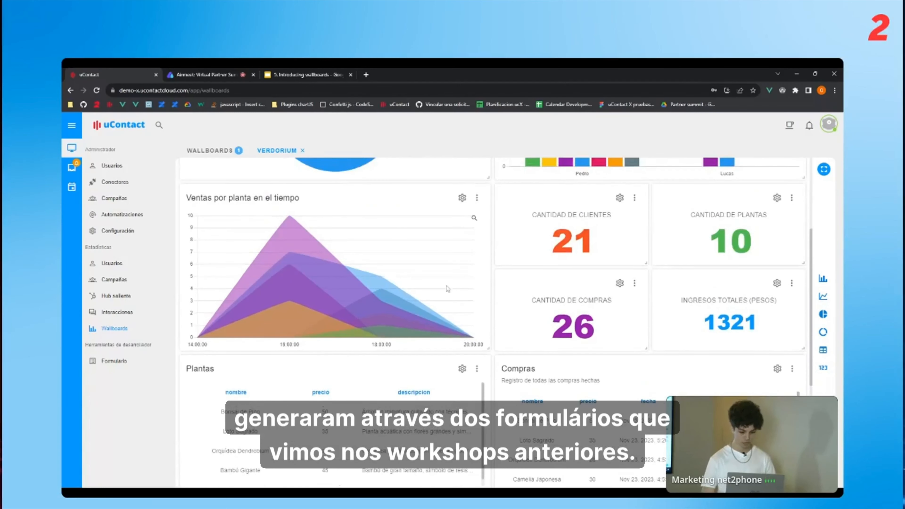
mouse_move(255, 307)
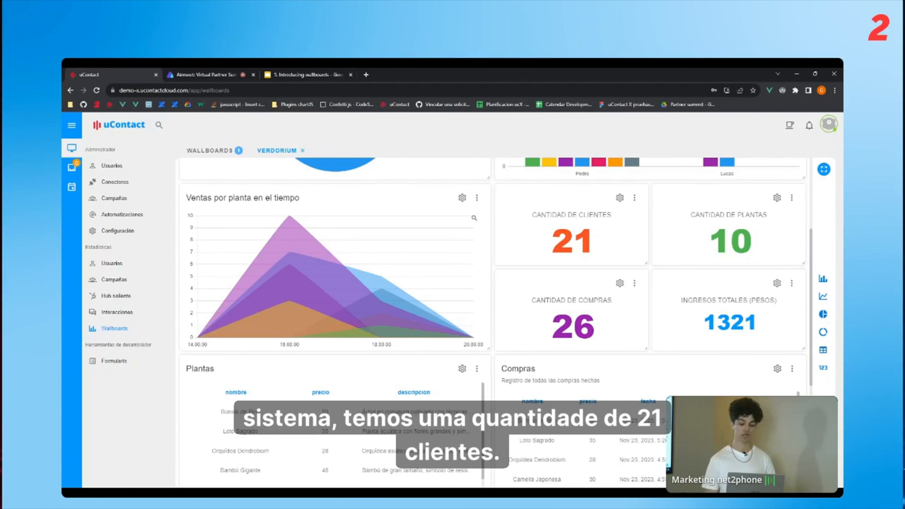
Set the Plantas table to show all items per page and look through its remaining rows.
scroll(450, 335, down, 5)
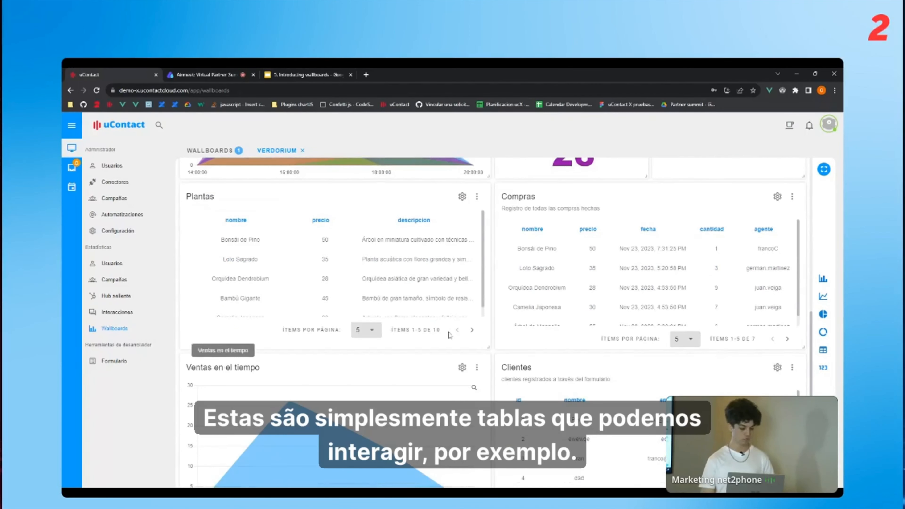
click(368, 330)
click(360, 335)
scroll(410, 281, down, 5)
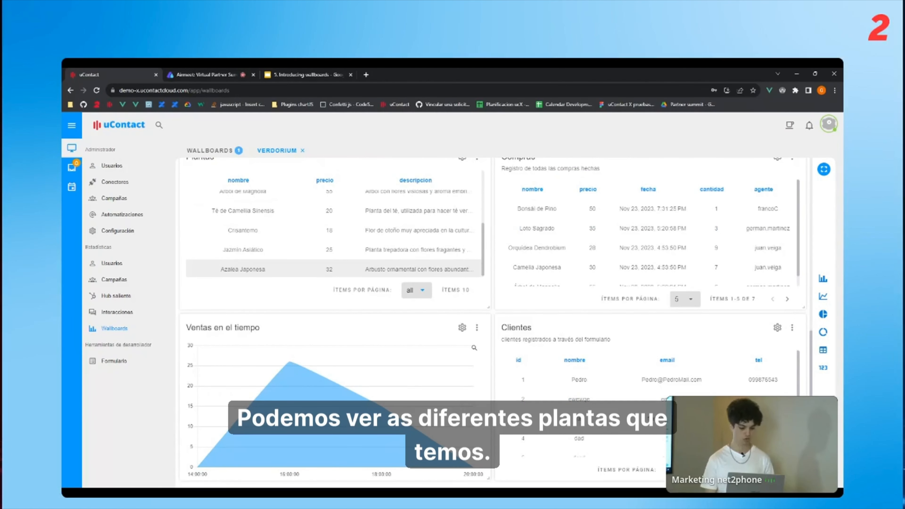
Compare the 23 Nov 2023 16:00 total in the Ventas en el tiempo chart with the Cantidad de compras counter.
mouse_move(278, 381)
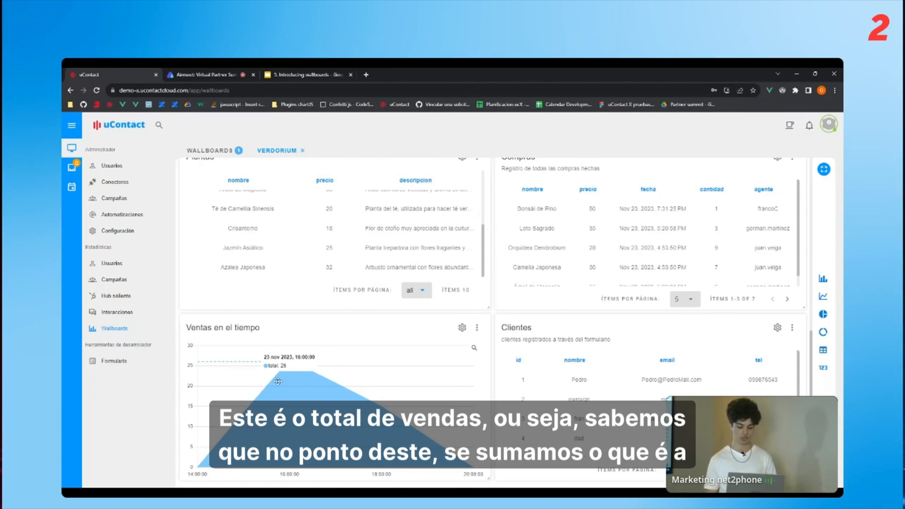
scroll(288, 225, up, 5)
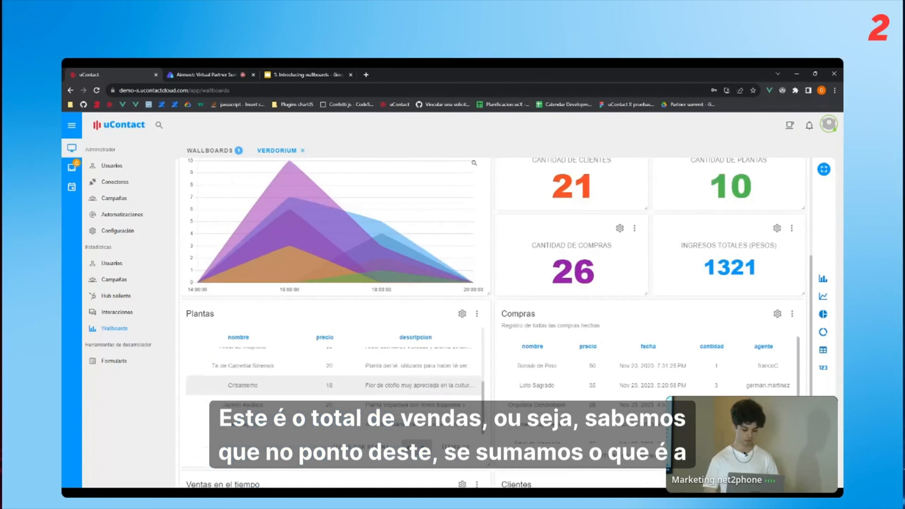
scroll(289, 226, down, 5)
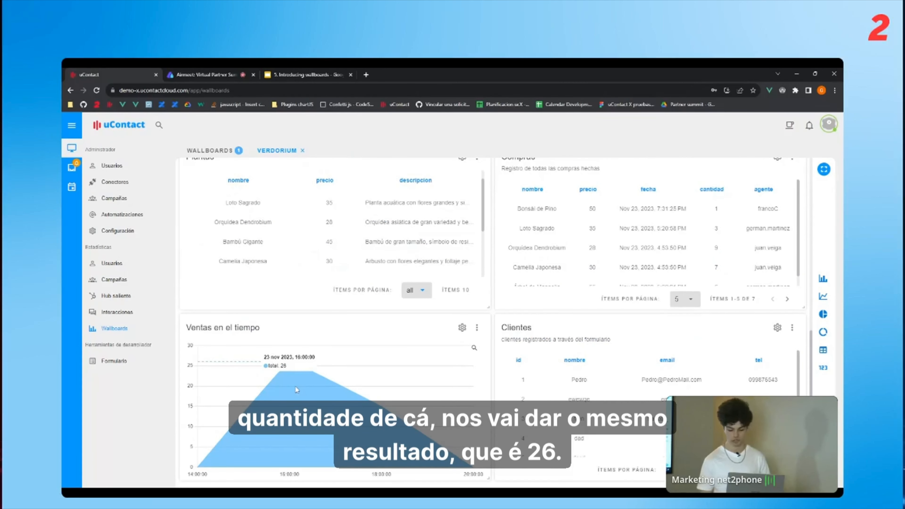
scroll(295, 389, up, 10)
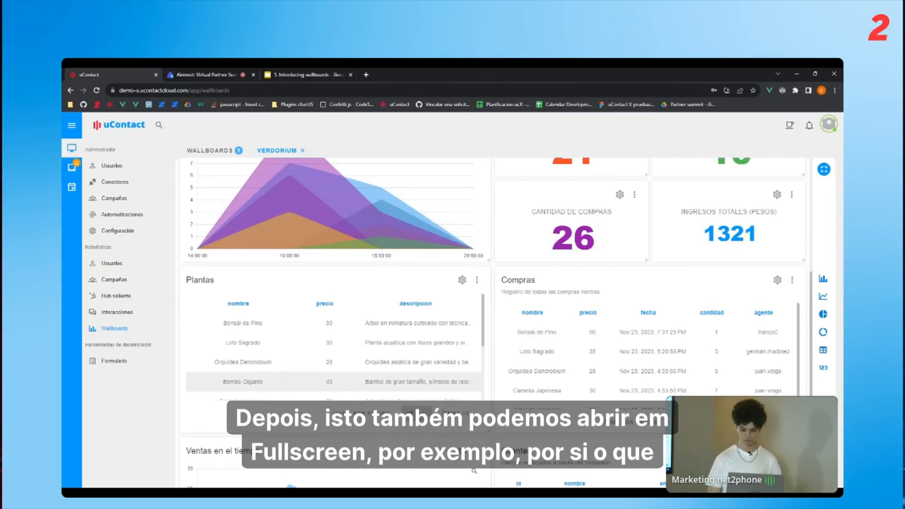
View the Verdorium wallboard in full screen and return to the normal view.
scroll(492, 325, up, 1)
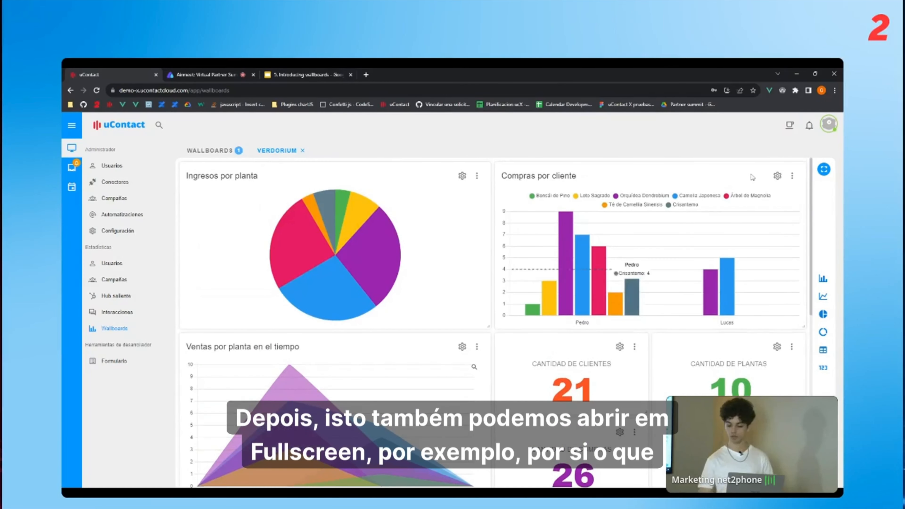
click(823, 170)
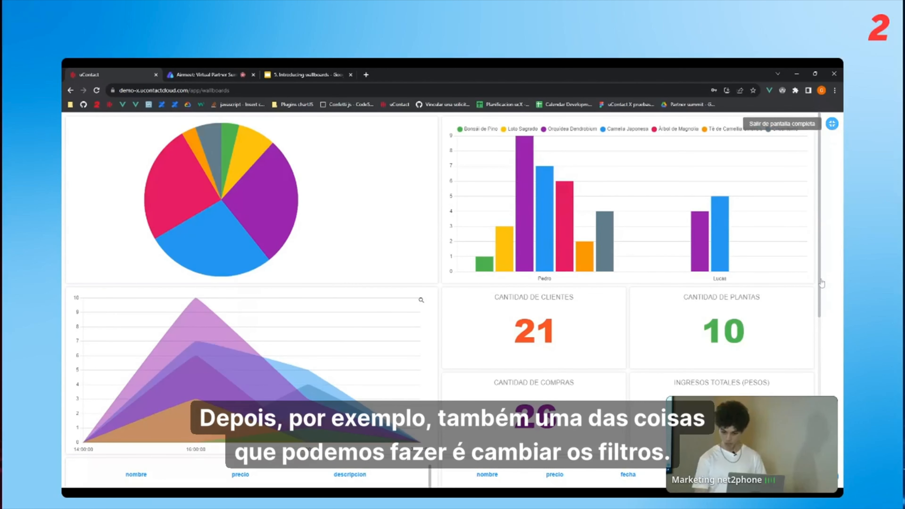
click(832, 124)
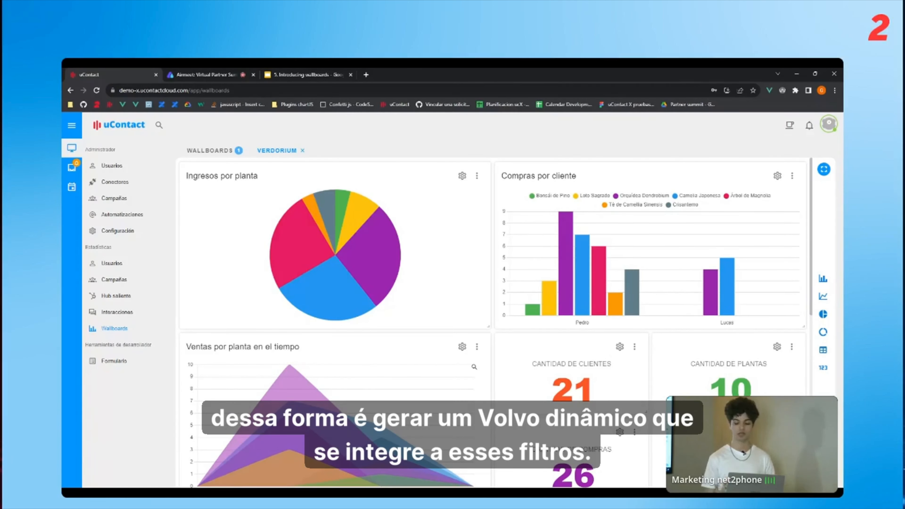
Set the wallboard's personal global time filter to Last 2 weeks, apply it and close the filters.
click(823, 476)
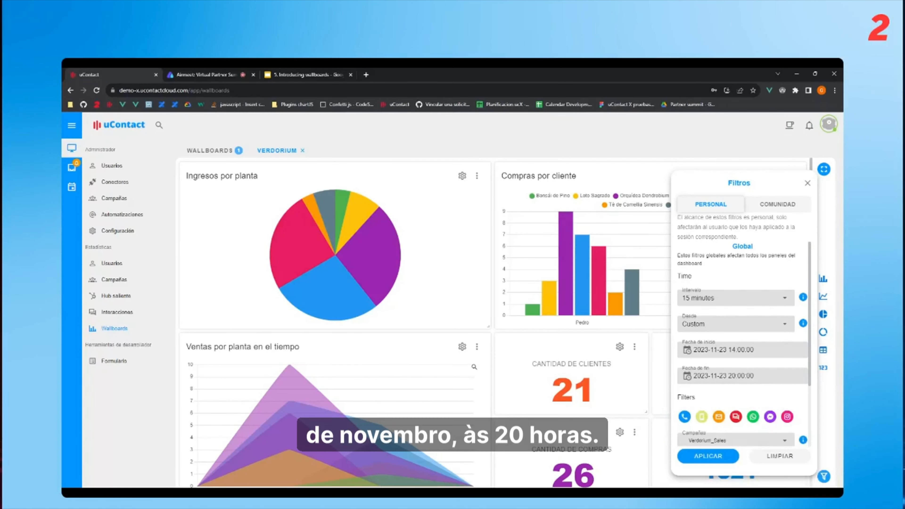
click(734, 323)
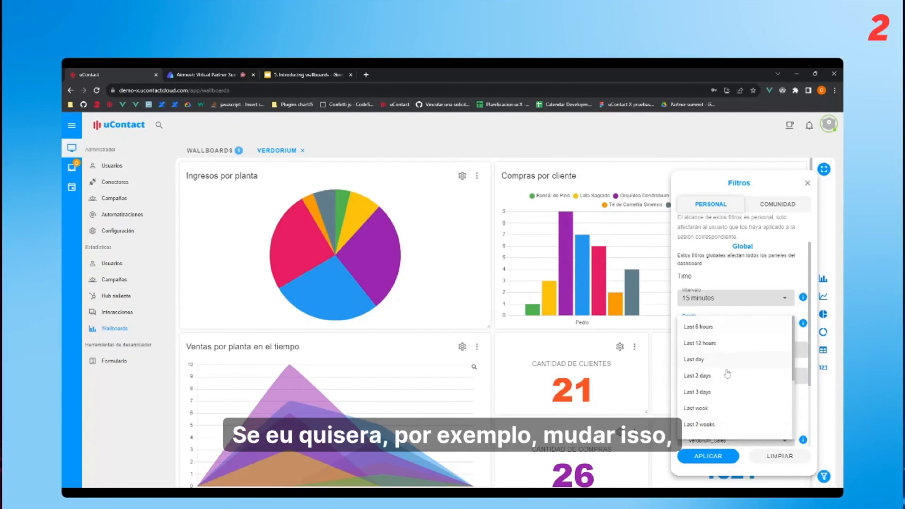
scroll(733, 393, down, 1)
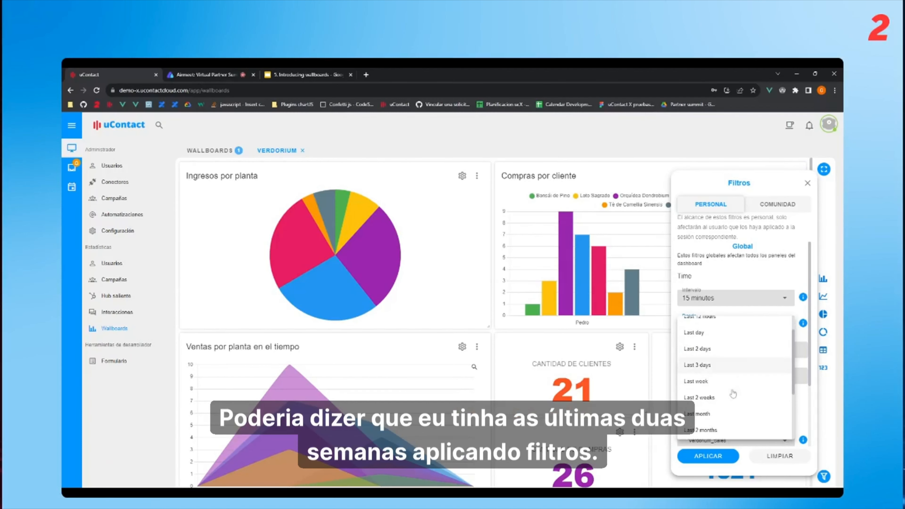
click(743, 399)
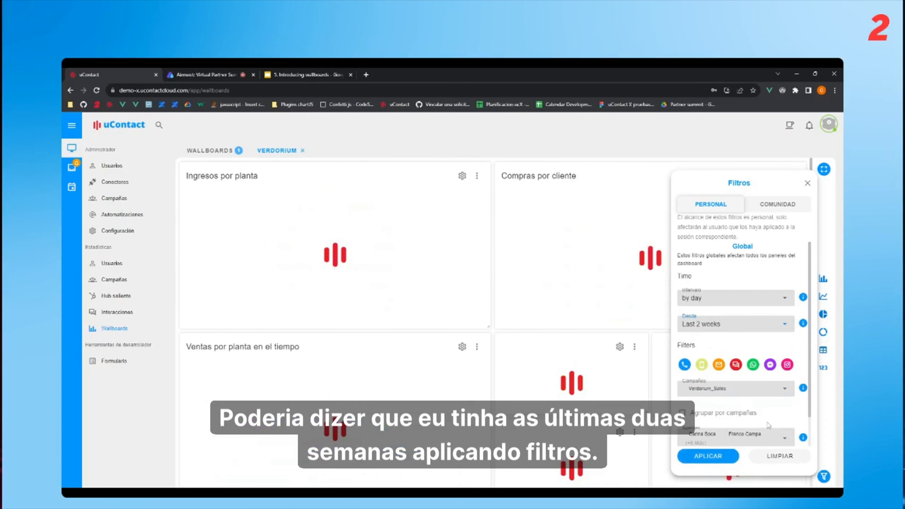
click(807, 183)
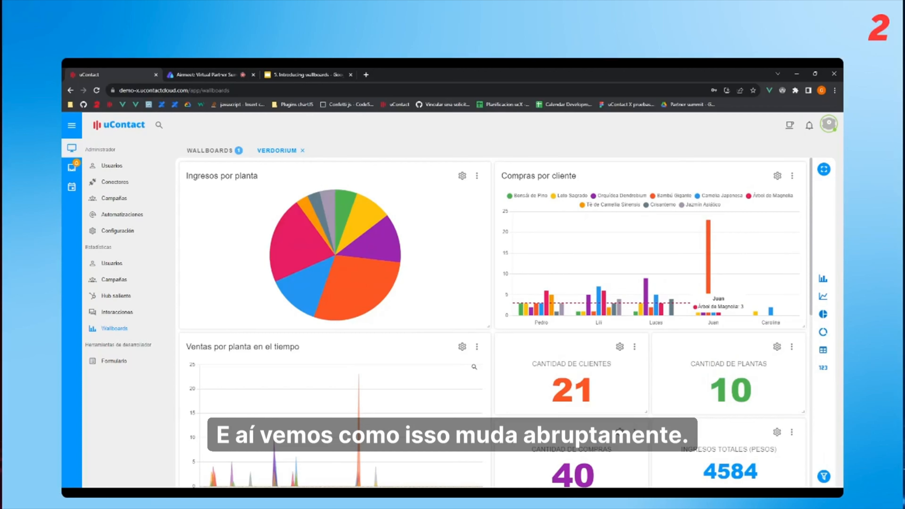
Examine the filtered charts, counters and tables, including the Bambú Gigante slice of the Ingresos por planta pie.
scroll(729, 268, down, 1)
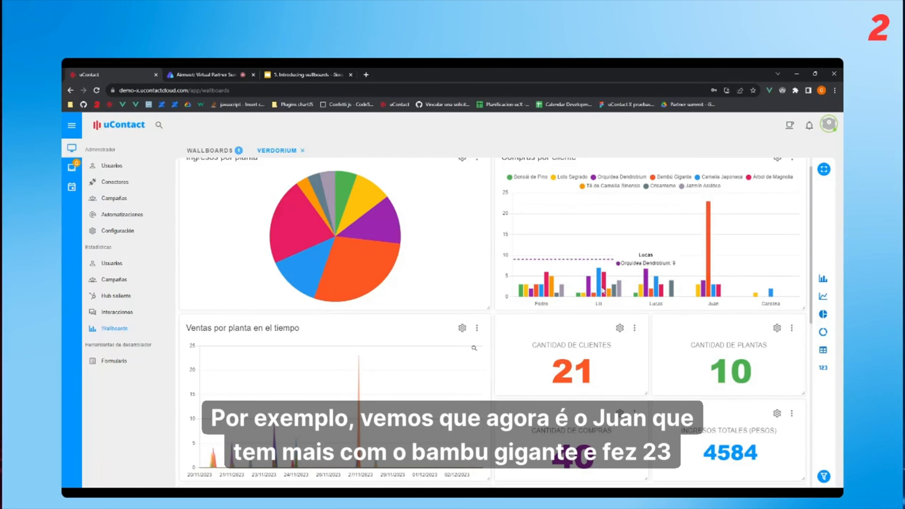
mouse_move(377, 277)
scroll(376, 277, up, 1)
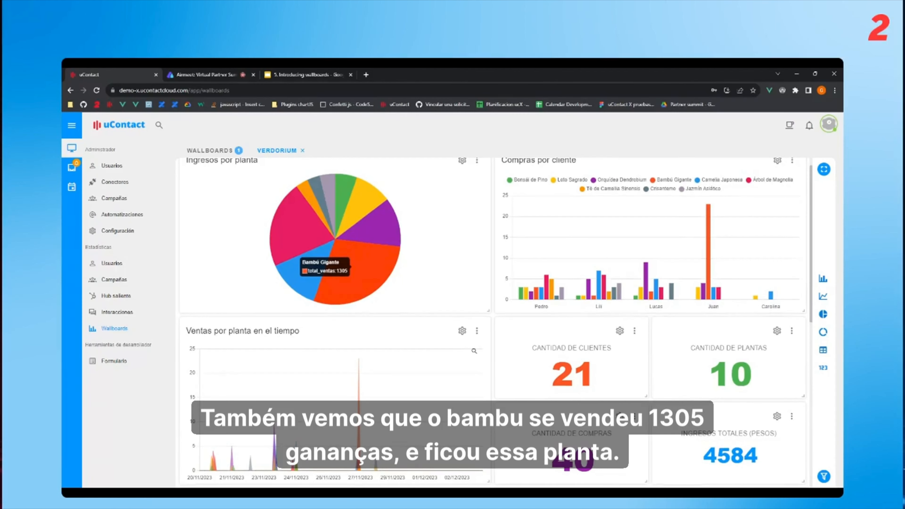
scroll(377, 277, down, 1)
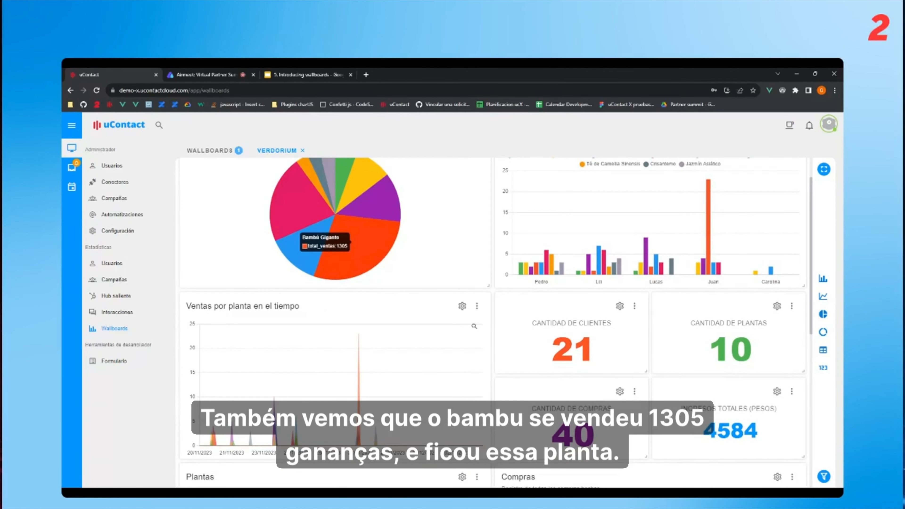
scroll(377, 277, down, 3)
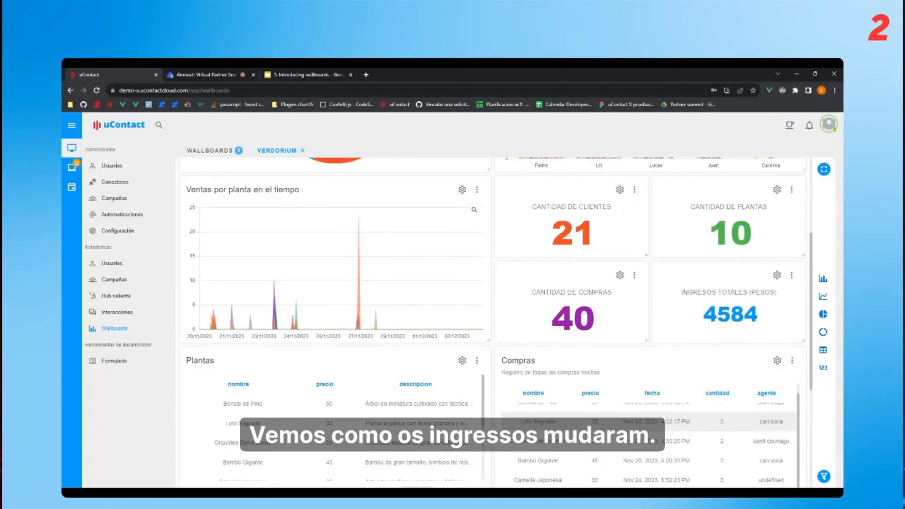
scroll(494, 325, down, 5)
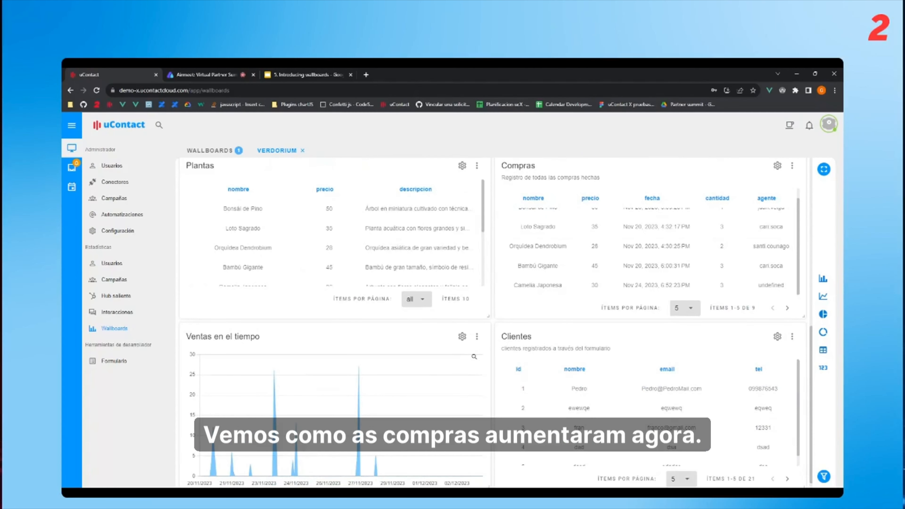
Hide the Bambú Gigante series in the Compras por cliente bar chart.
scroll(690, 310, up, 9)
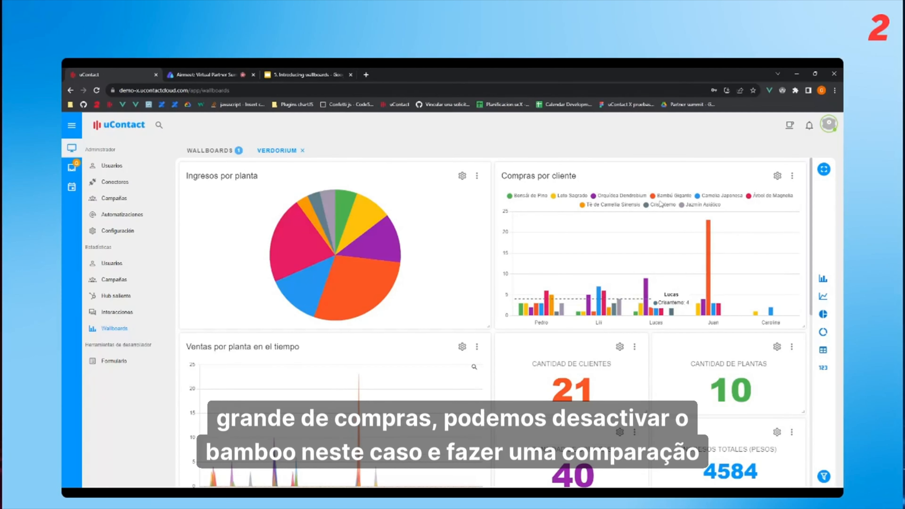
click(673, 196)
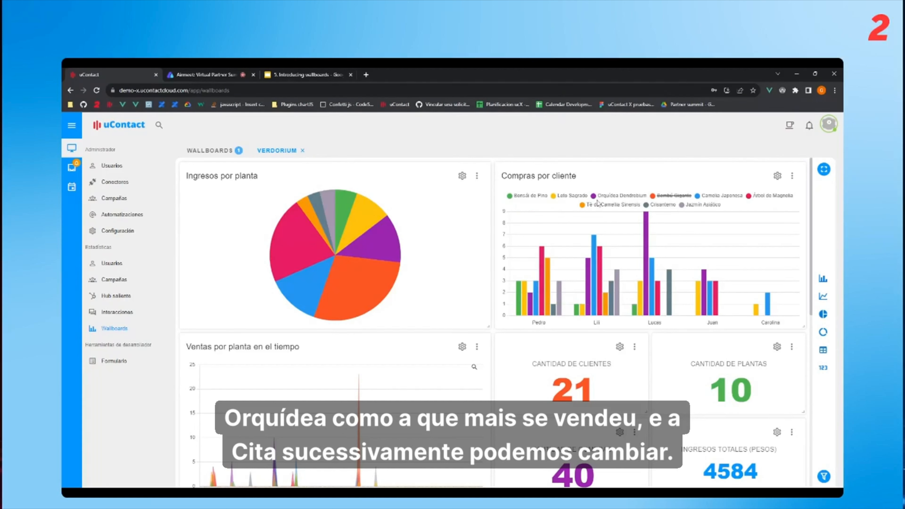
Show the legend of the Ingresos por planta pie chart and narrow its panel to about half its width.
click(476, 175)
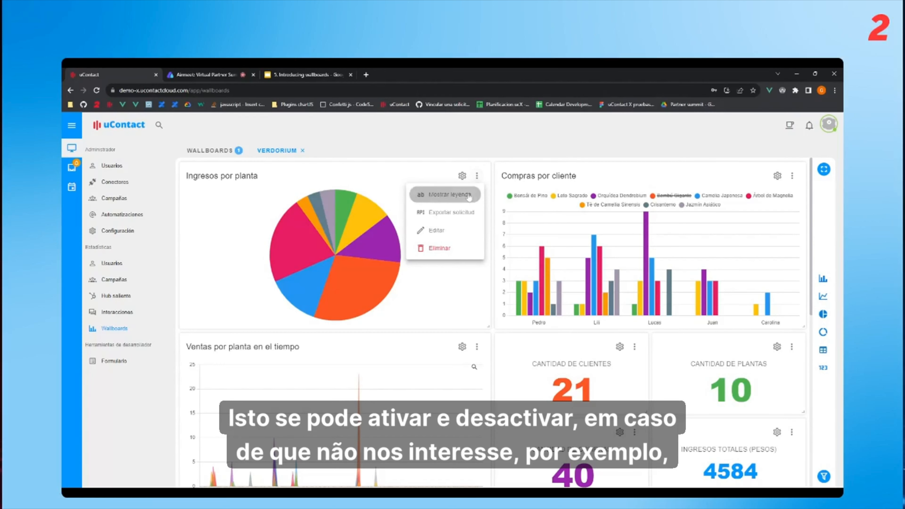
click(446, 196)
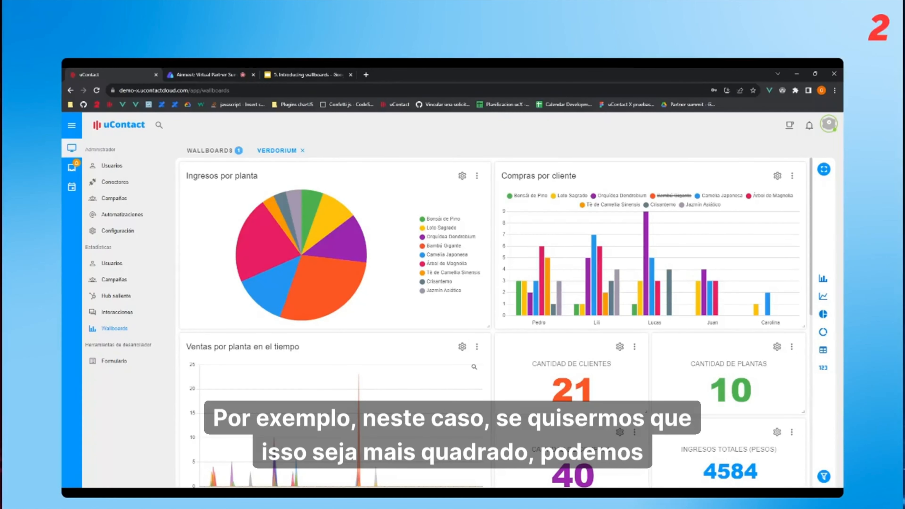
drag(451, 323, 355, 328)
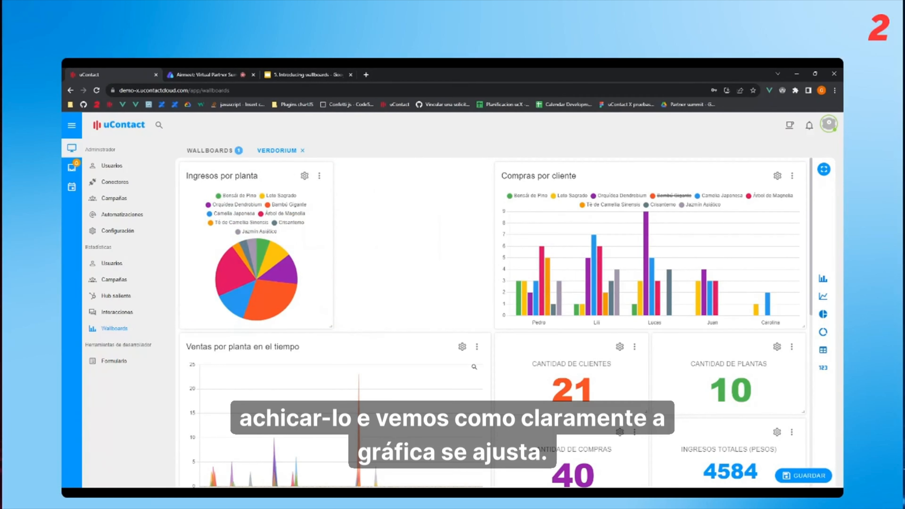
Open the SQL query behind the Ingresos por planta chart for editing.
click(319, 177)
click(308, 235)
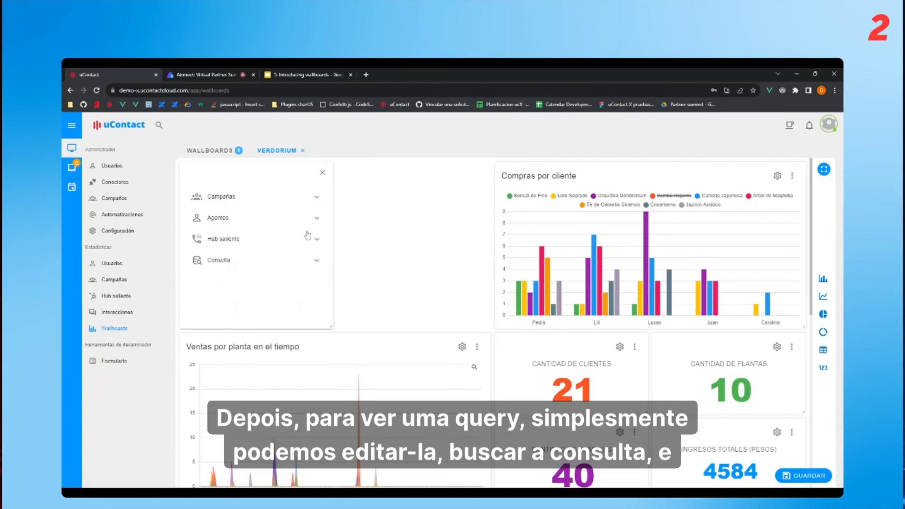
click(287, 260)
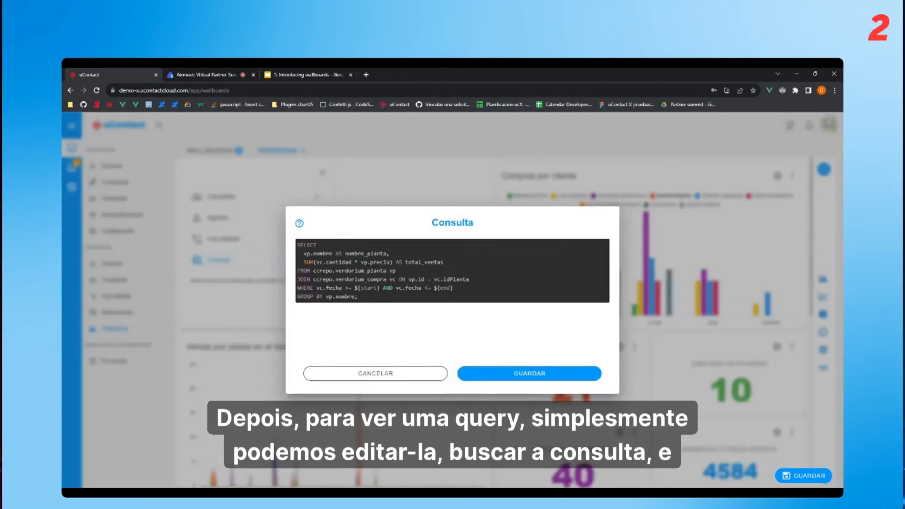
Examine the query's plant name and total sales columns, its source table and the start and end date condition.
drag(358, 297, 272, 247)
click(332, 271)
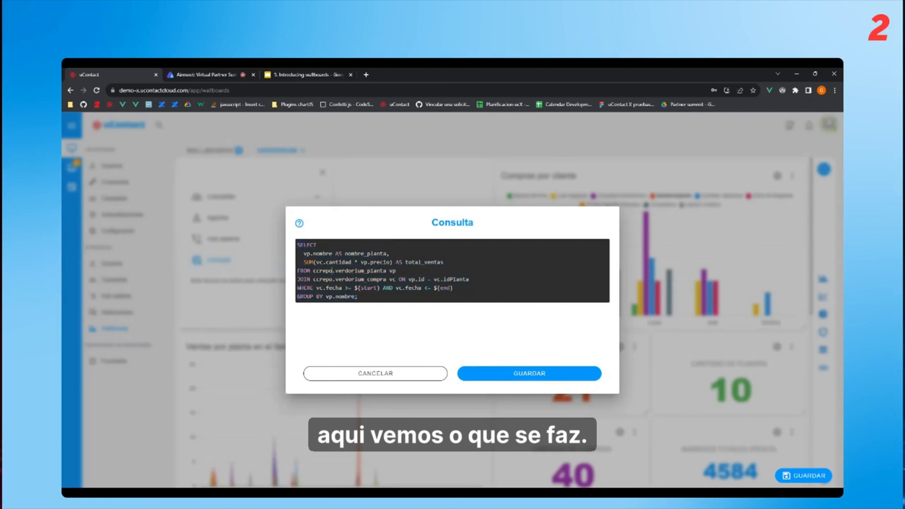
double_click(365, 254)
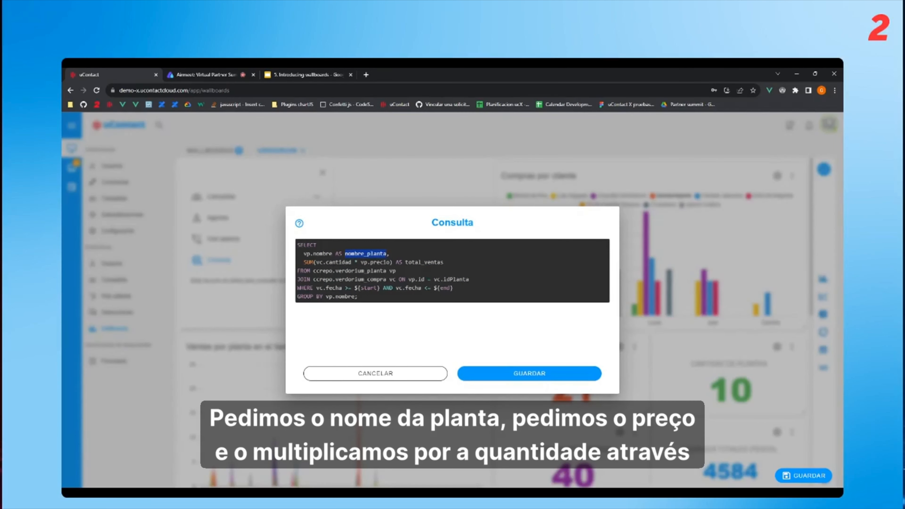
double_click(339, 262)
click(341, 271)
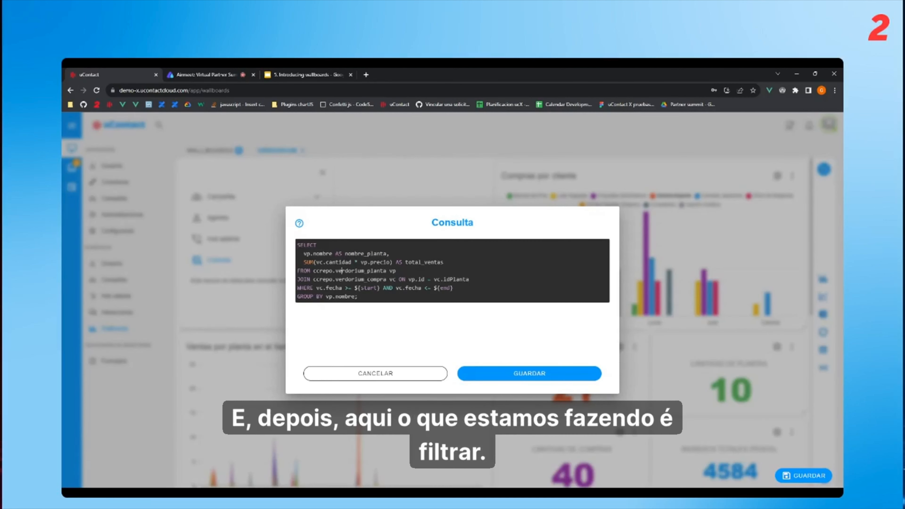
click(323, 288)
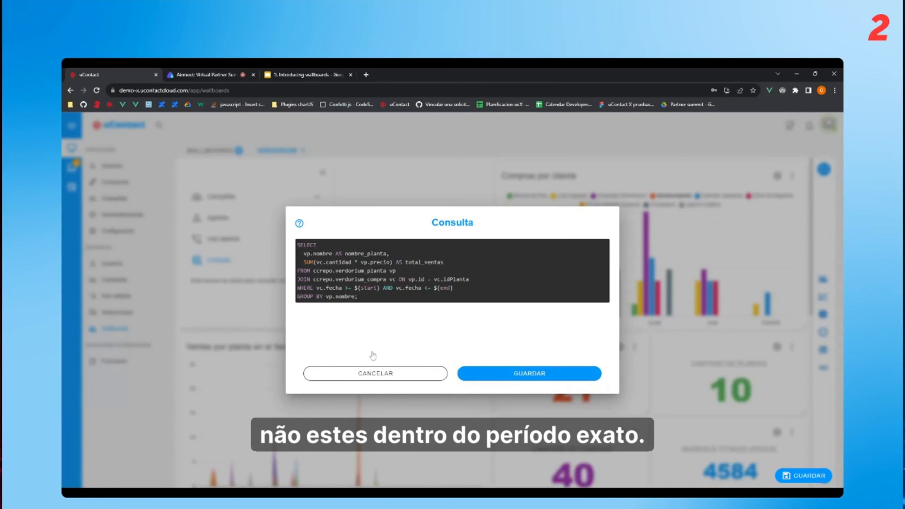
Close the SQL query without saving and discard the unfinished new panel from the Verdorium wallboard.
click(368, 380)
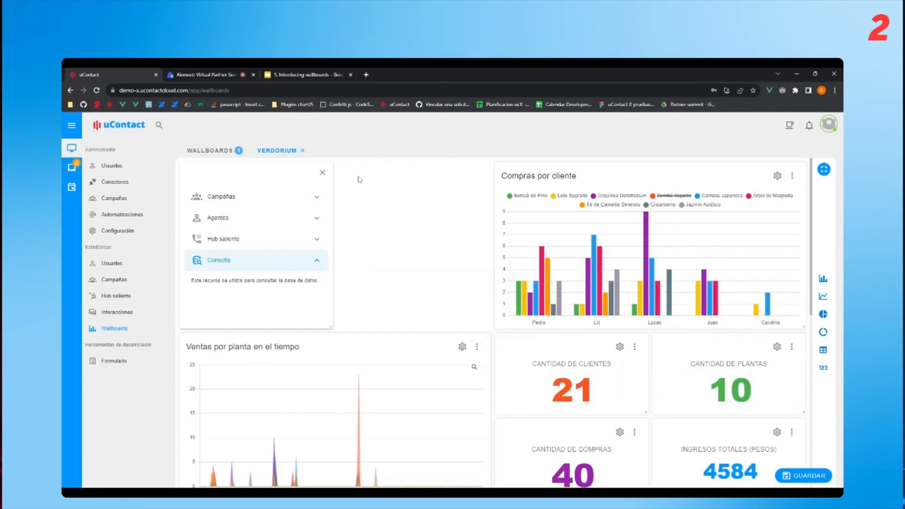
click(322, 172)
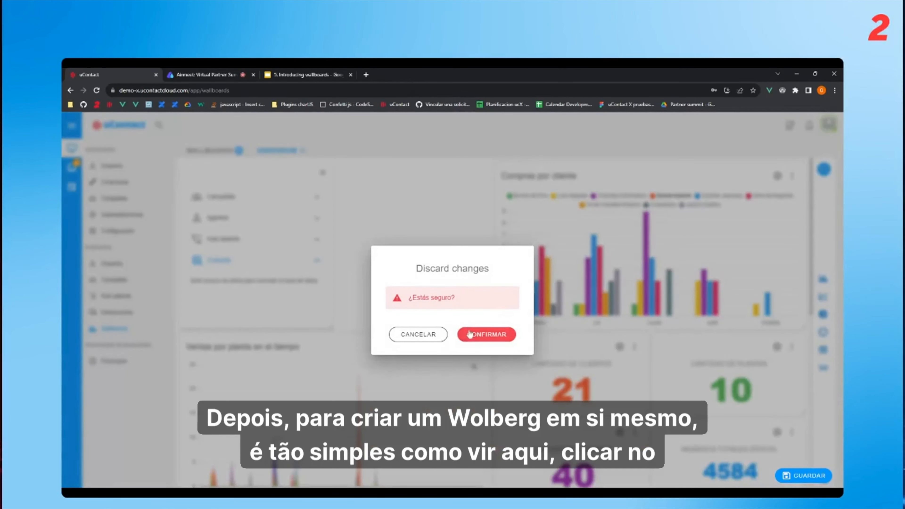
click(471, 335)
Create a new wallboard named "Verdorium campañas y agentes" from the wallboards list, leaving the description empty.
click(214, 151)
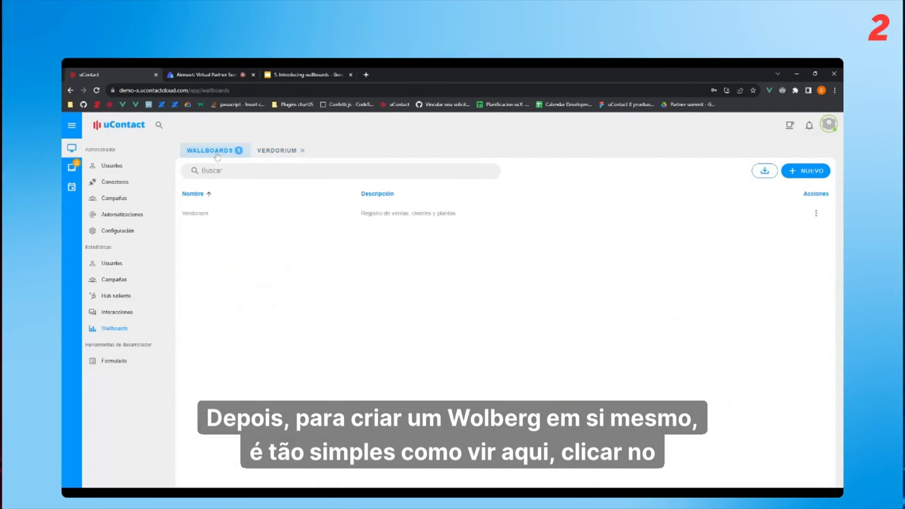
click(796, 172)
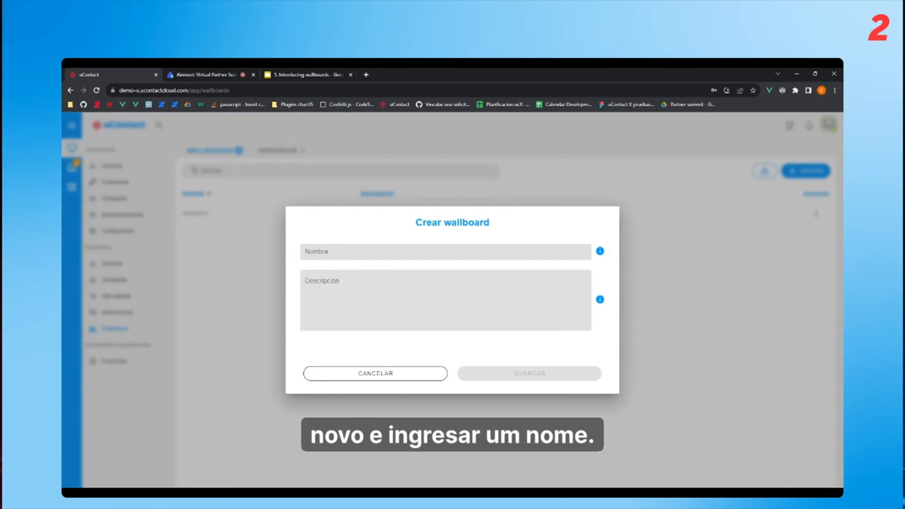
click(445, 251)
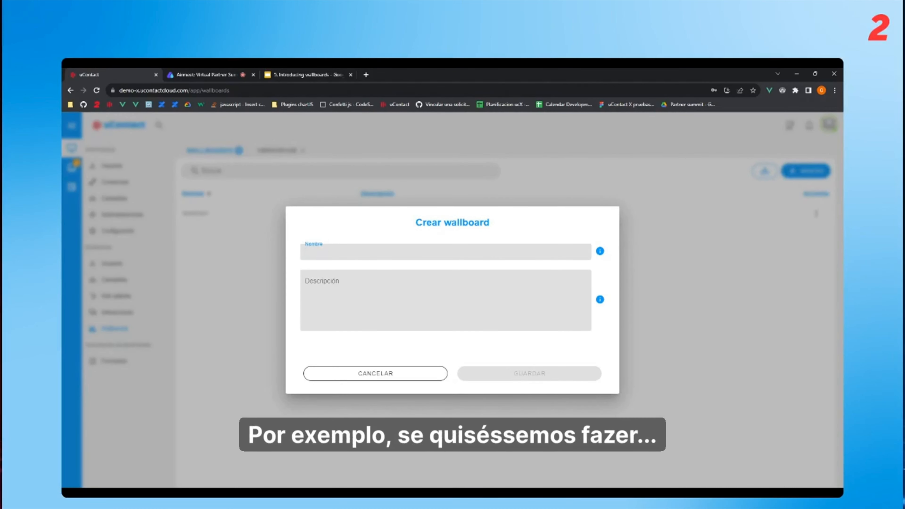
text(Verdorium)
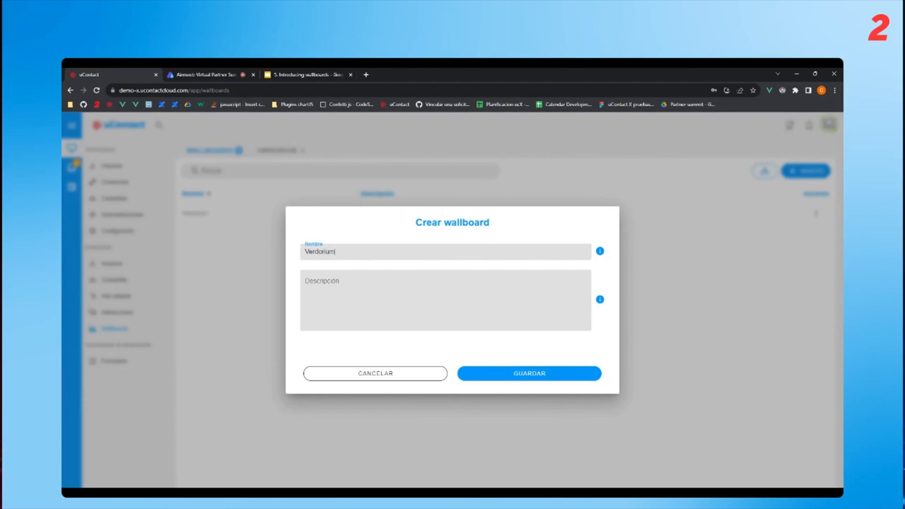
text( campaña)
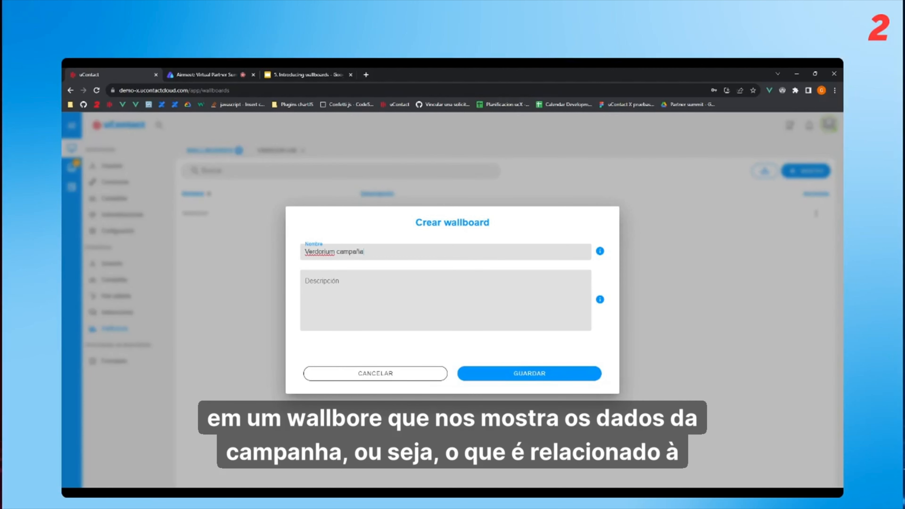
text(n)
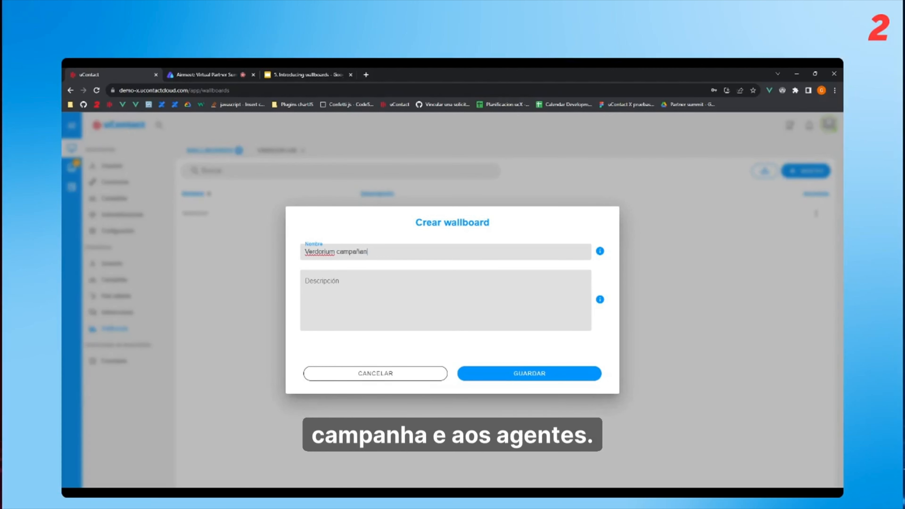
key(BackSpace)
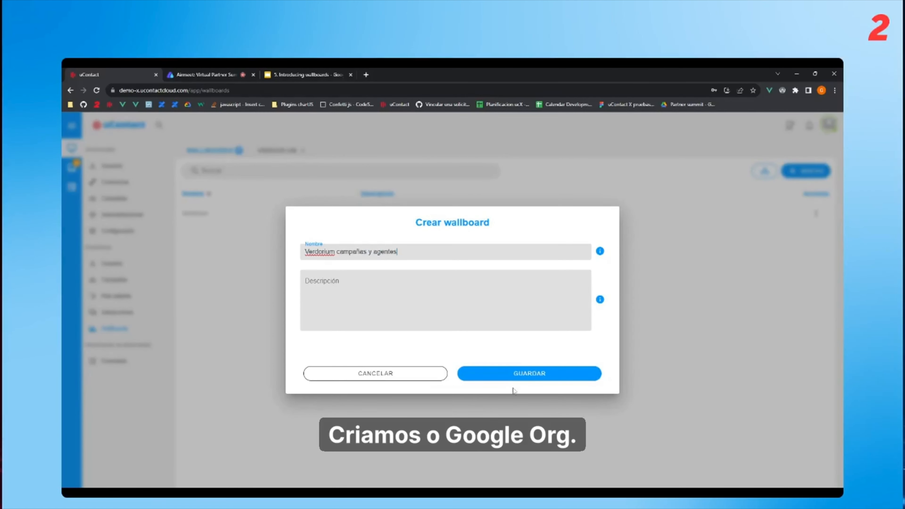
click(512, 378)
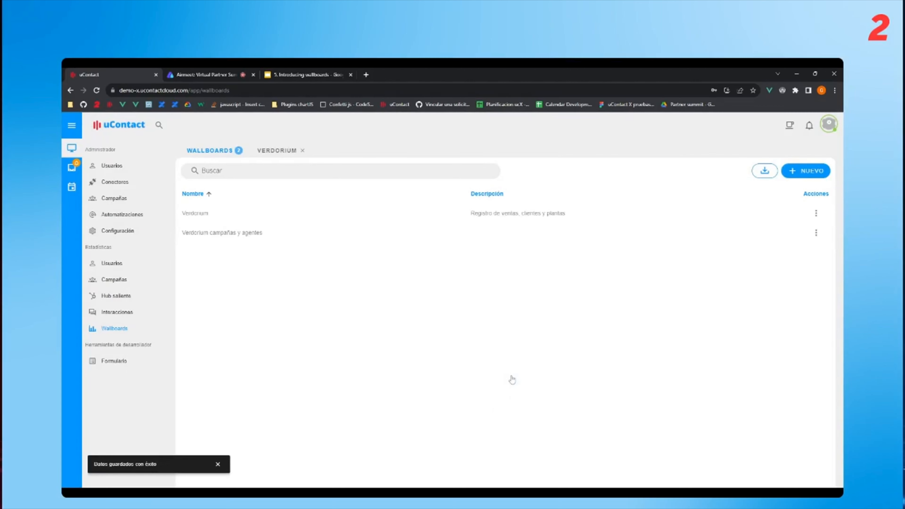
Open the Verdorium campañas y agentes wallboard and add a doughnut chart based on Agentes.
click(308, 243)
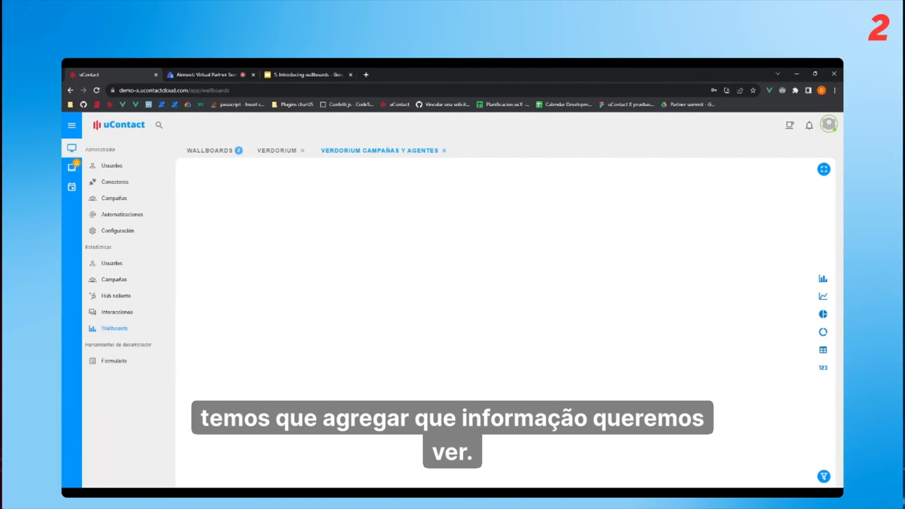
click(822, 332)
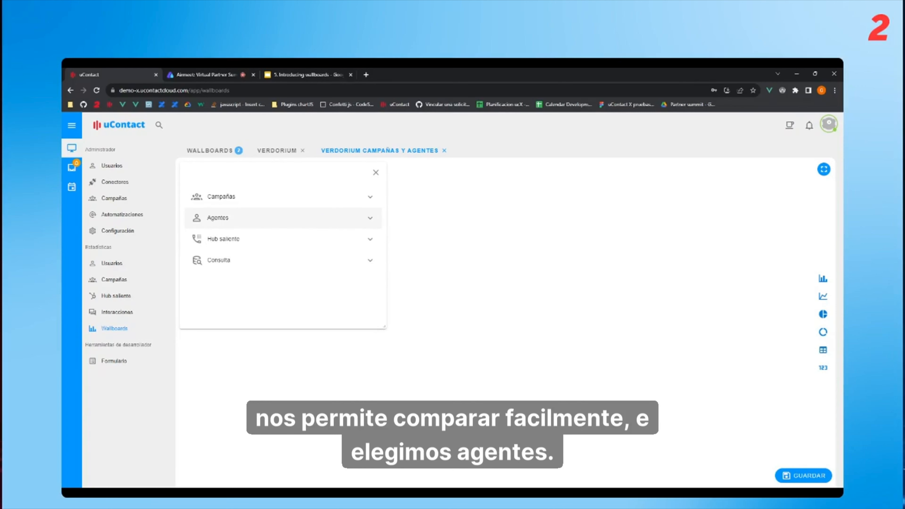
click(321, 218)
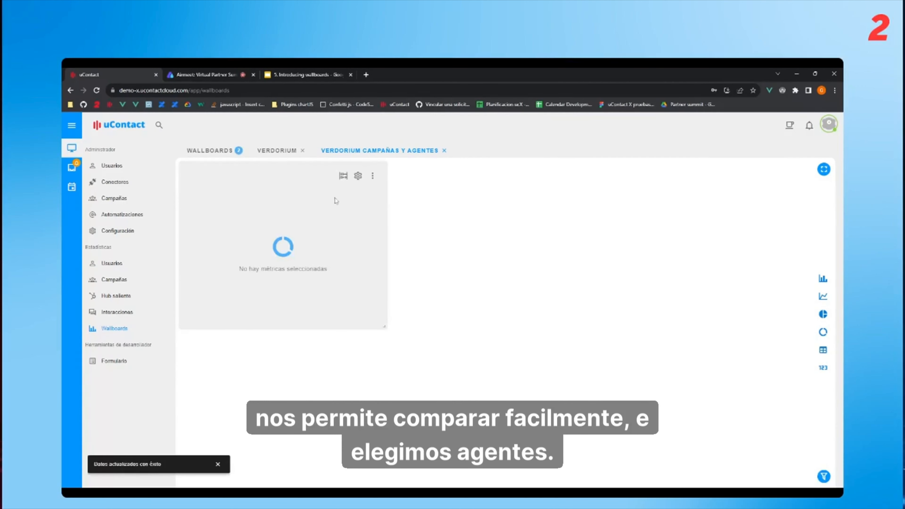
Assign the quantity metric "Interacciones de webchat atendidas" to the doughnut chart and save it.
click(343, 175)
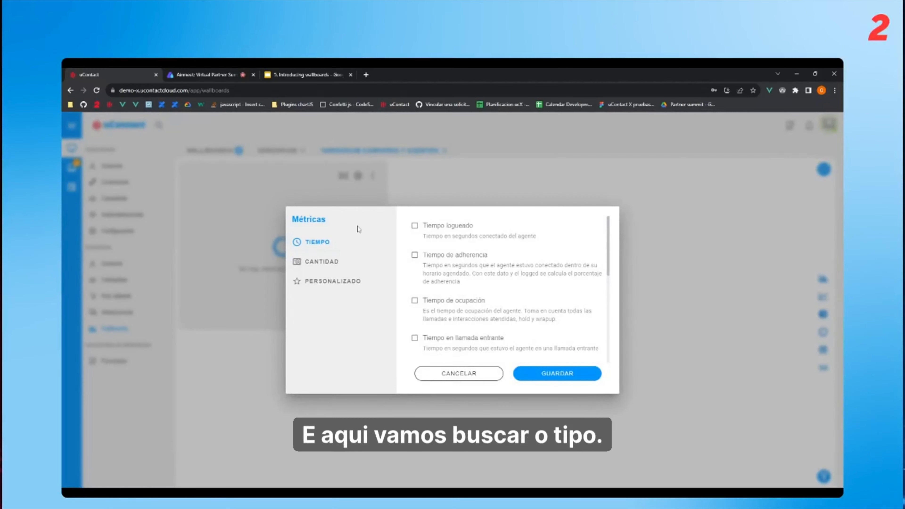
click(352, 262)
scroll(497, 291, down, 10)
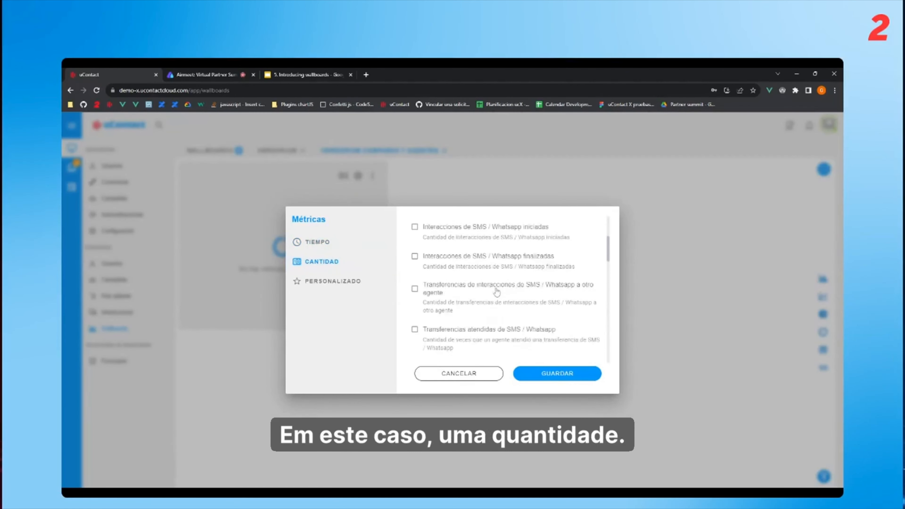
scroll(505, 285, down, 5)
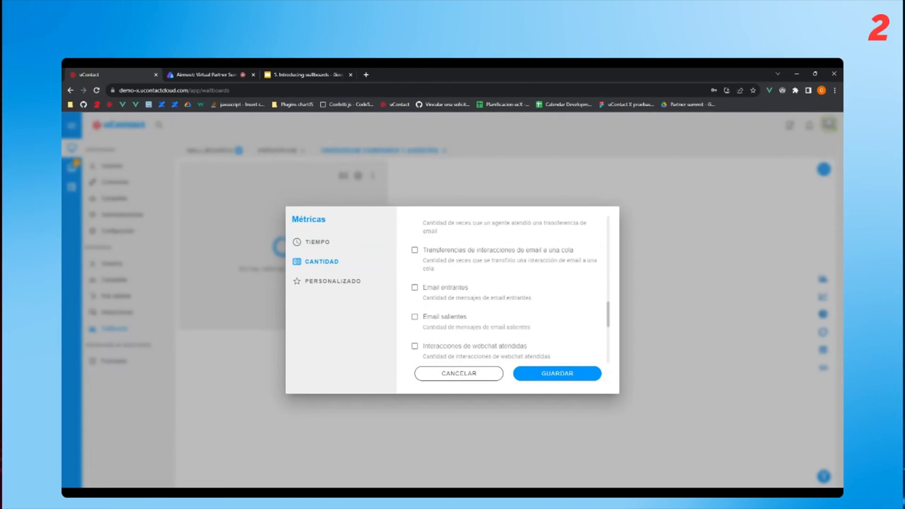
scroll(439, 239, down, 3)
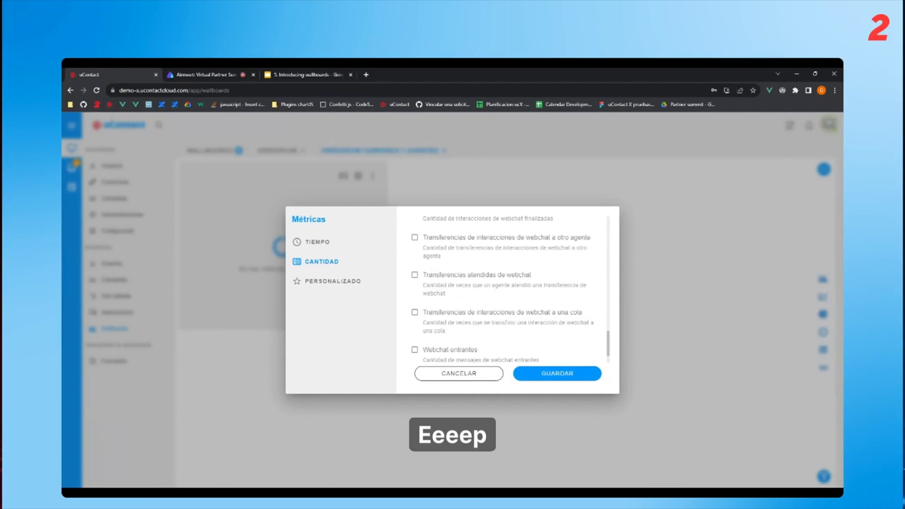
scroll(439, 240, up, 1)
scroll(439, 240, up, 3)
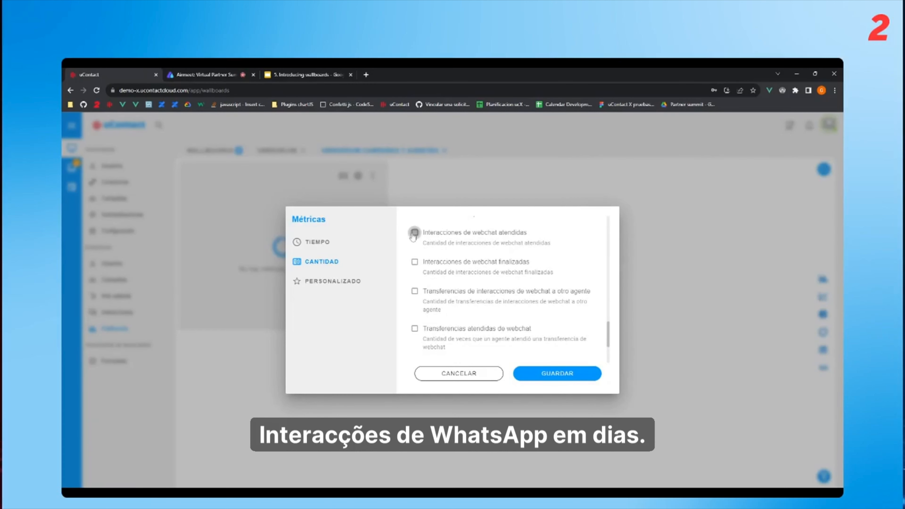
click(413, 234)
click(526, 380)
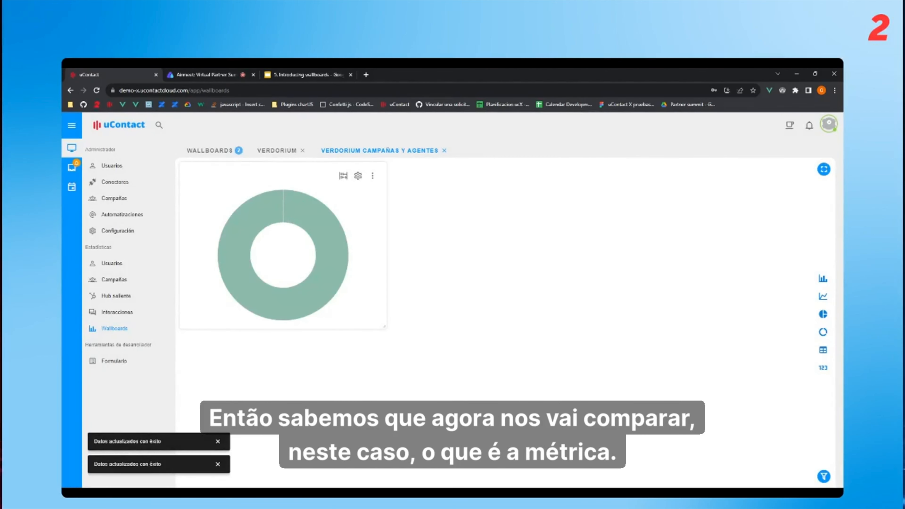
Configure the doughnut chart to plot by Agentes instead of Métricas and save the configuration.
mouse_move(326, 248)
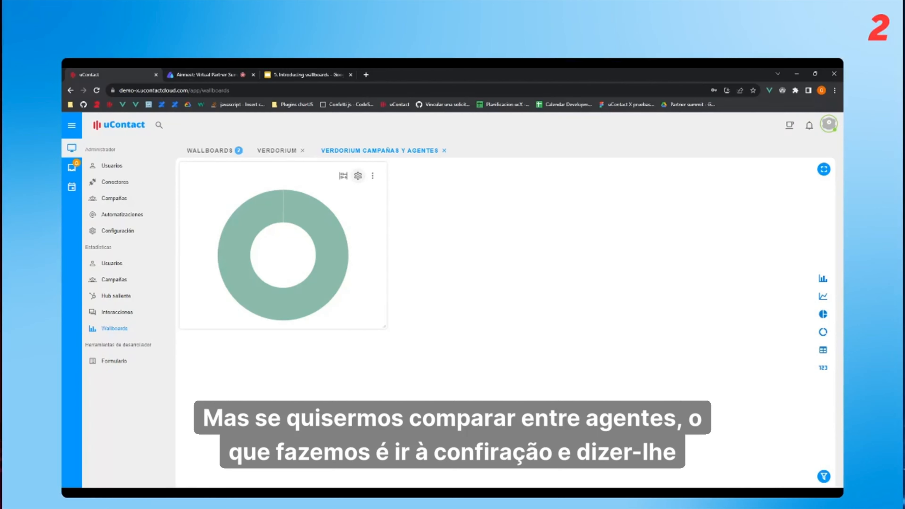
click(357, 175)
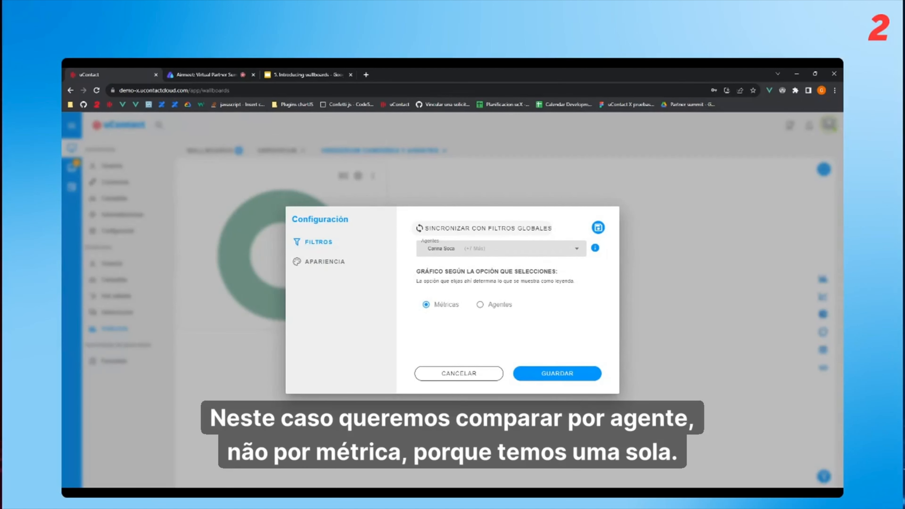
click(489, 307)
click(557, 374)
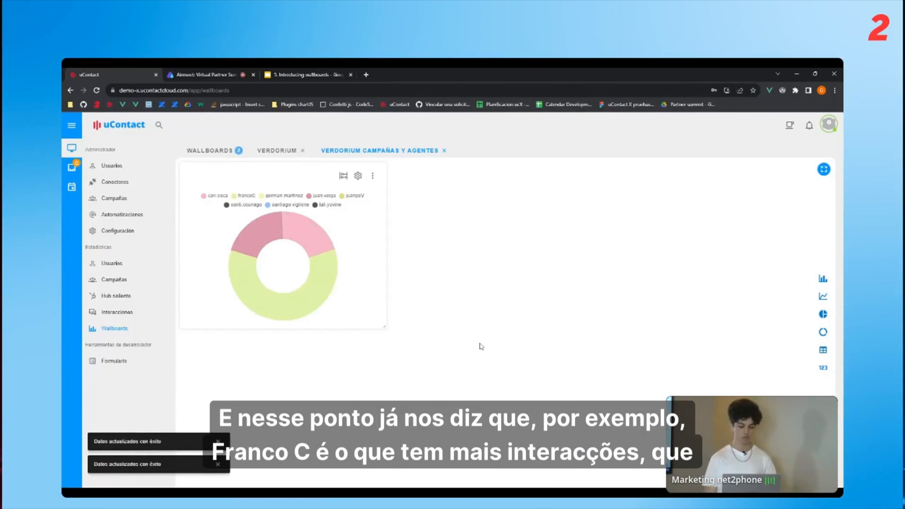
Apply a personal global filter starting from Last month and inspect the agents' slices in the doughnut chart.
mouse_move(329, 281)
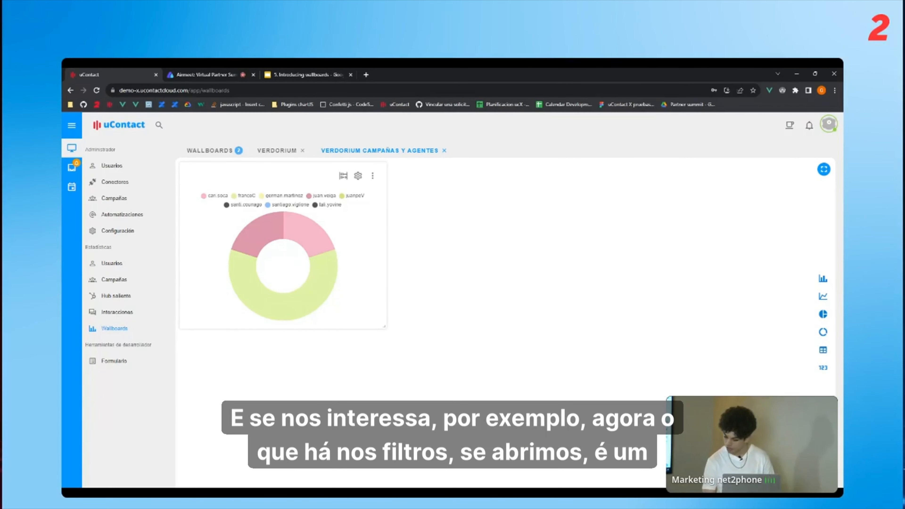
click(823, 442)
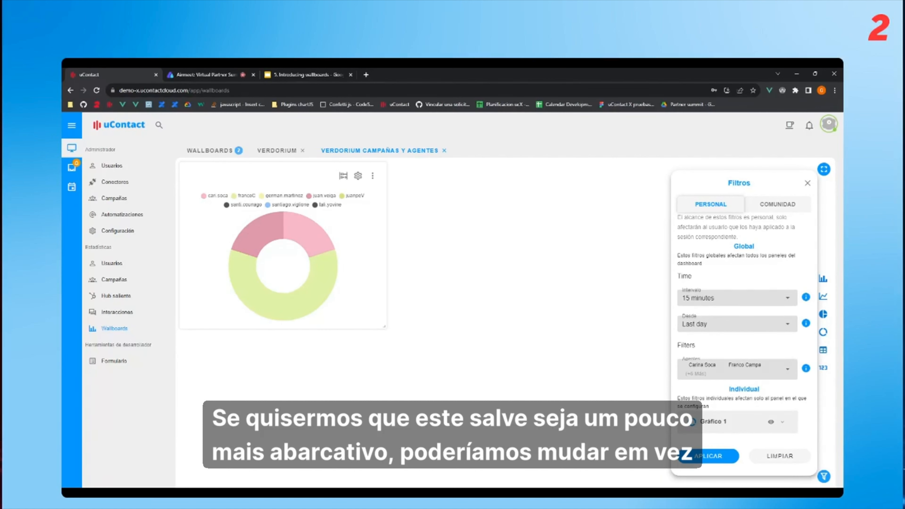
click(734, 324)
scroll(743, 382, down, 3)
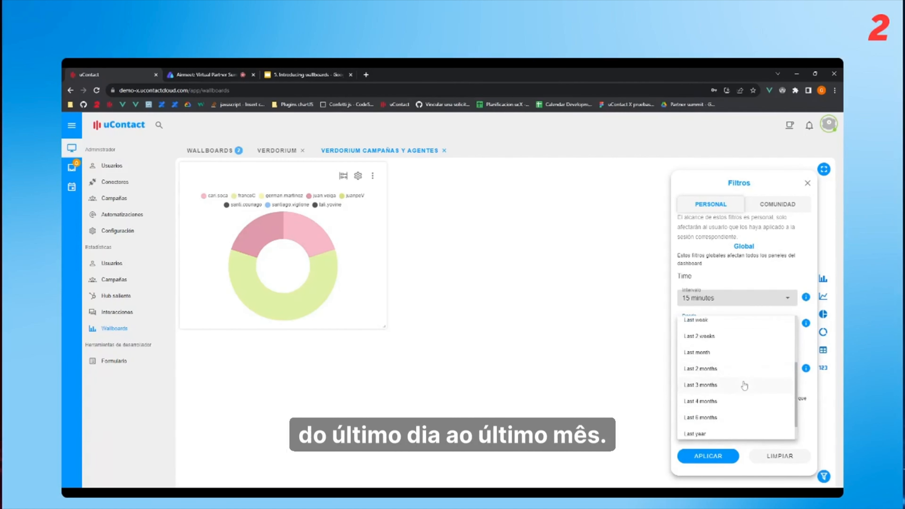
click(706, 340)
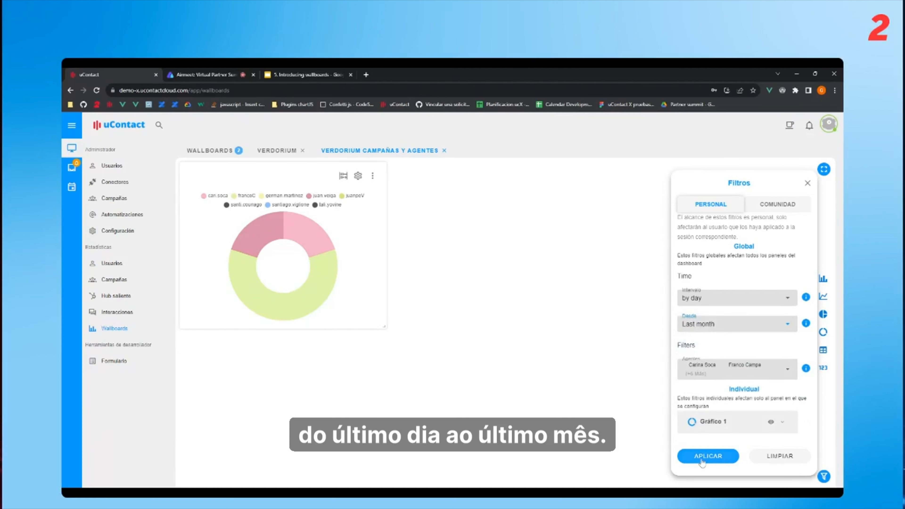
click(702, 460)
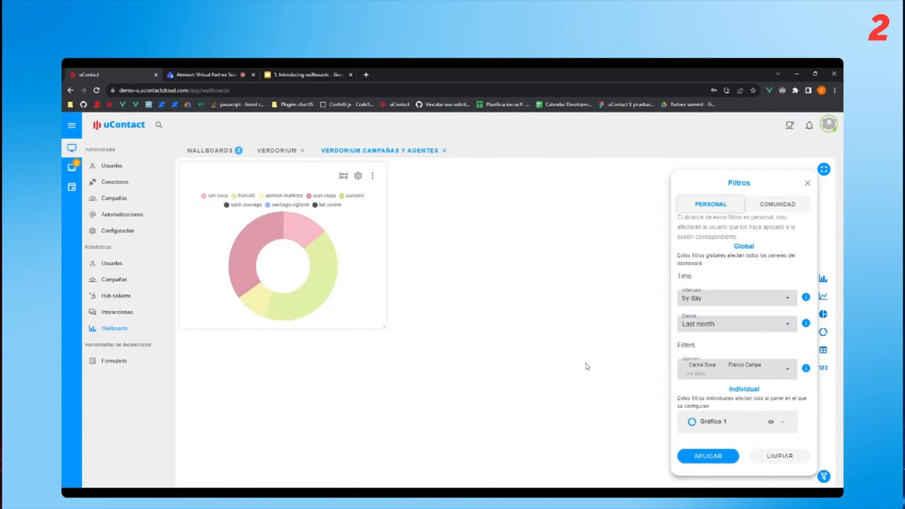
click(825, 476)
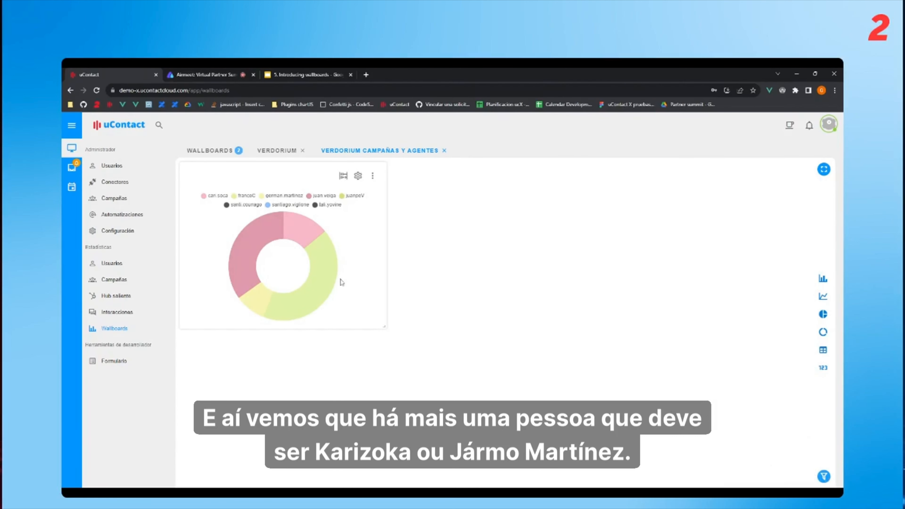
mouse_move(309, 240)
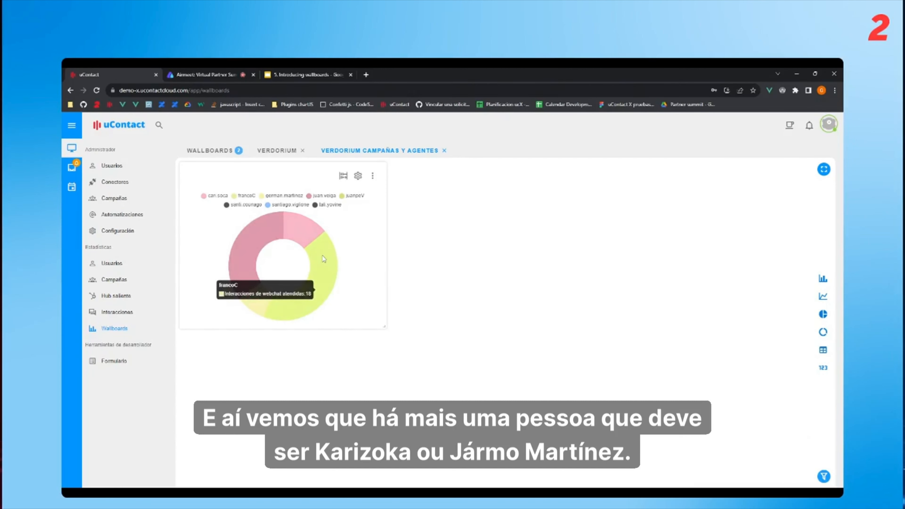
mouse_move(258, 283)
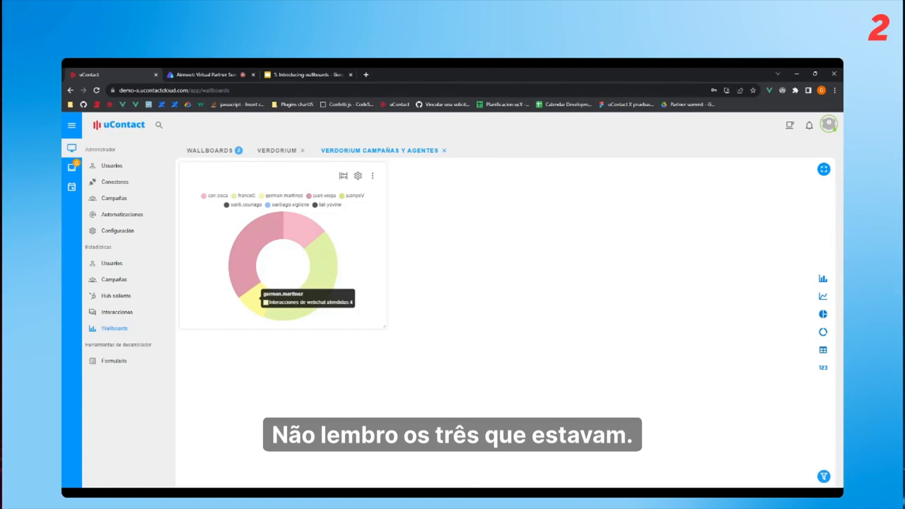
Change the colour of the second agent in the doughnut chart's legend to green and save the appearance.
click(358, 176)
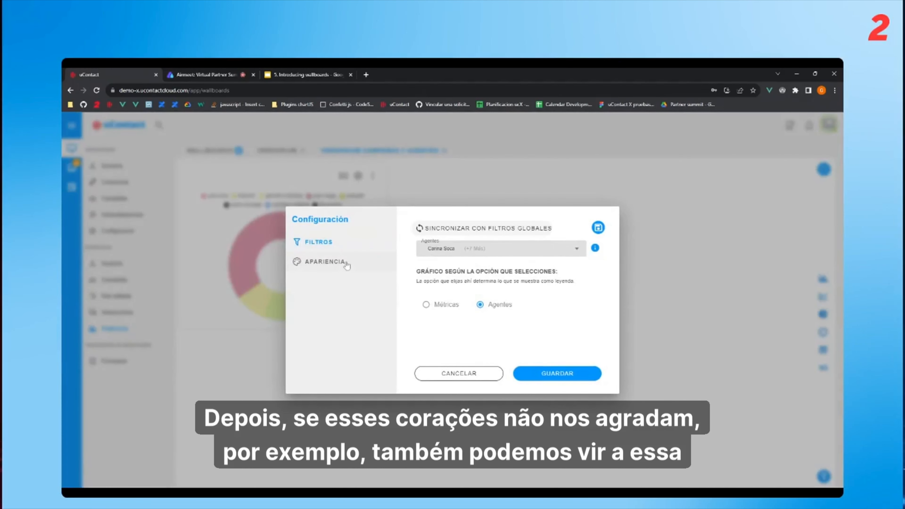
click(347, 266)
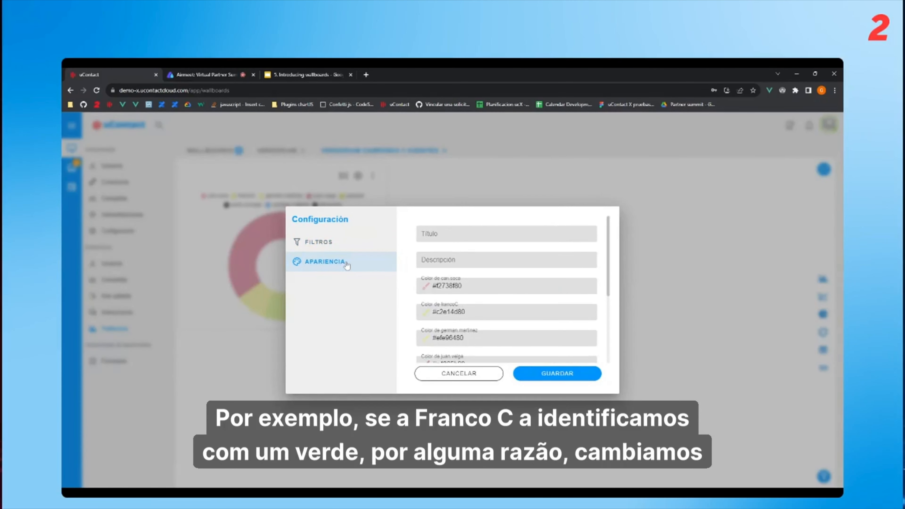
scroll(471, 296, down, 1)
click(462, 306)
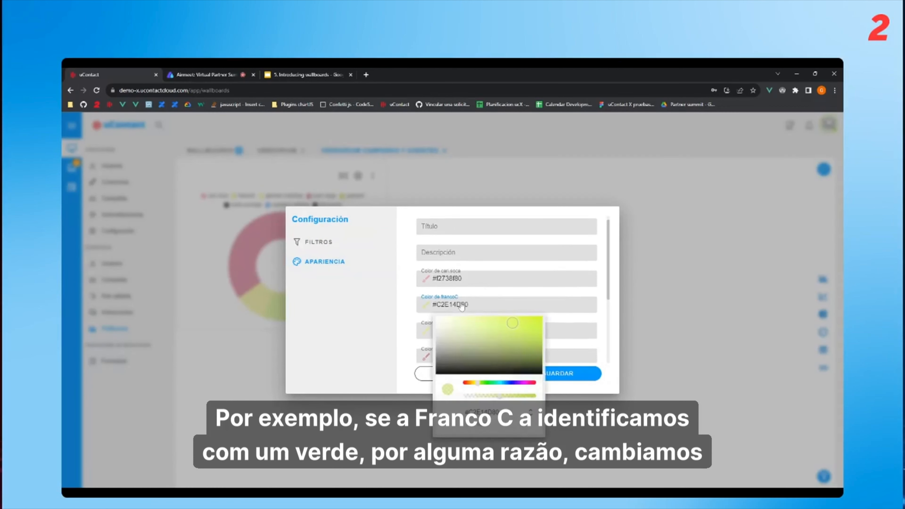
click(494, 386)
click(538, 329)
click(358, 319)
click(517, 369)
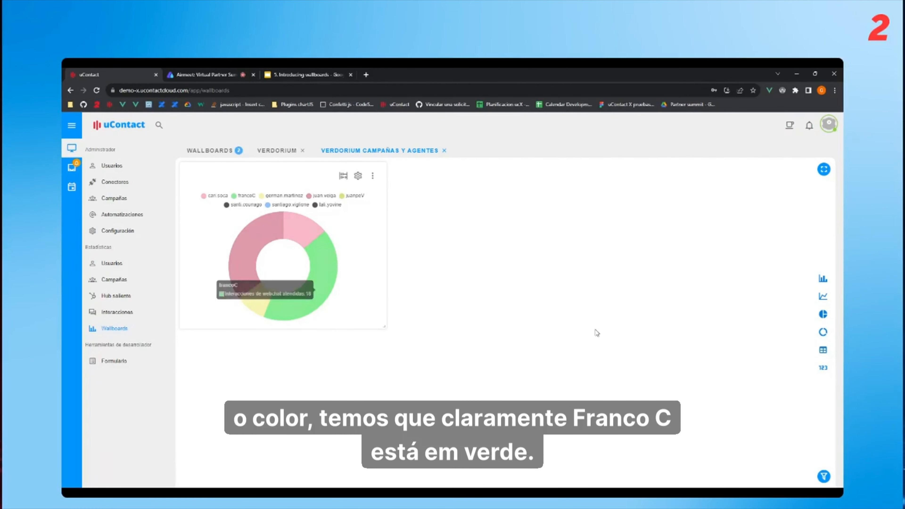
Add two line charts and save the quantity metric "Interacciones de webchat atendidas" for the one based on agents.
click(823, 298)
click(823, 301)
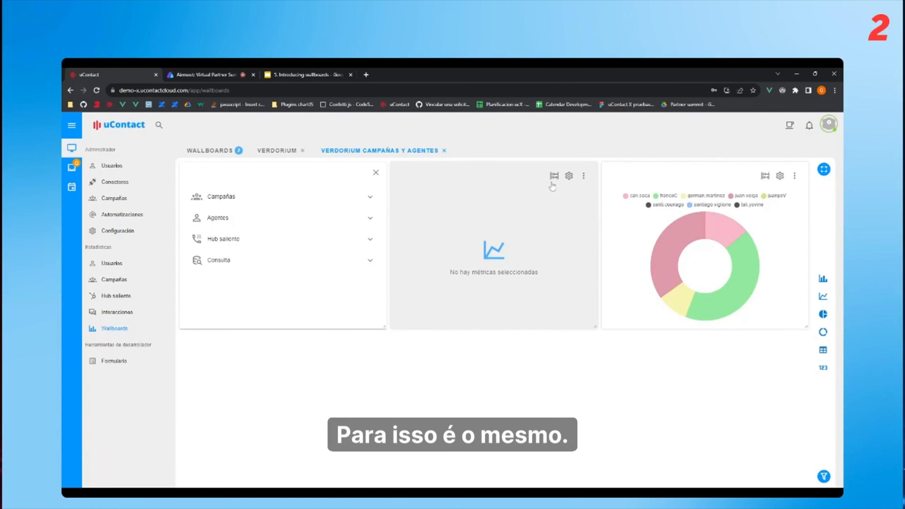
click(554, 175)
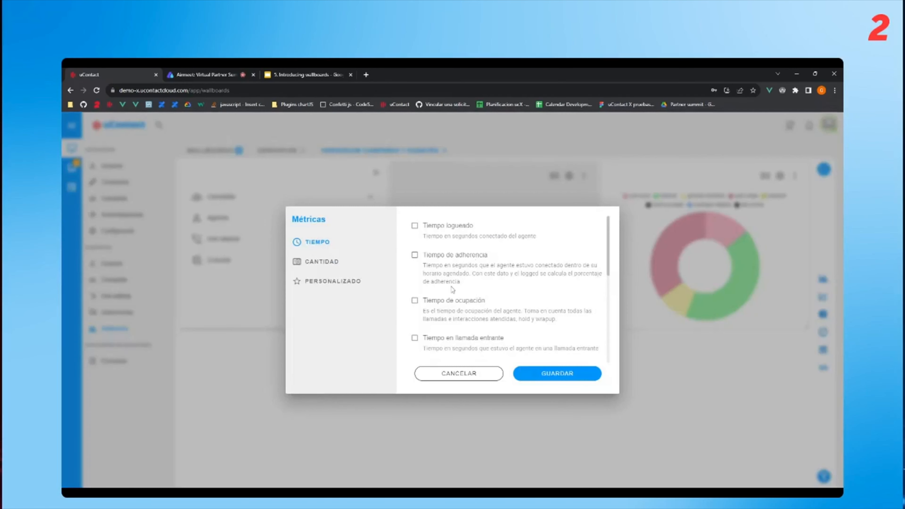
click(356, 261)
scroll(458, 291, down, 6)
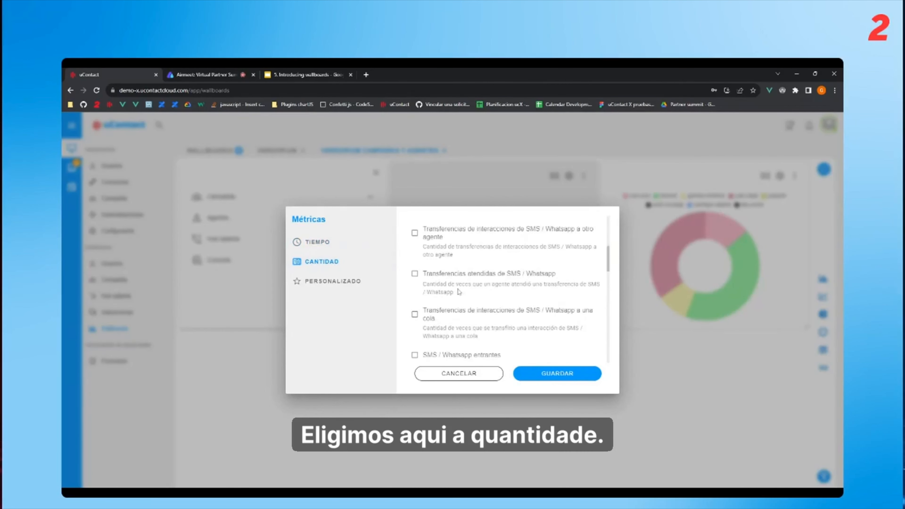
scroll(505, 289, down, 3)
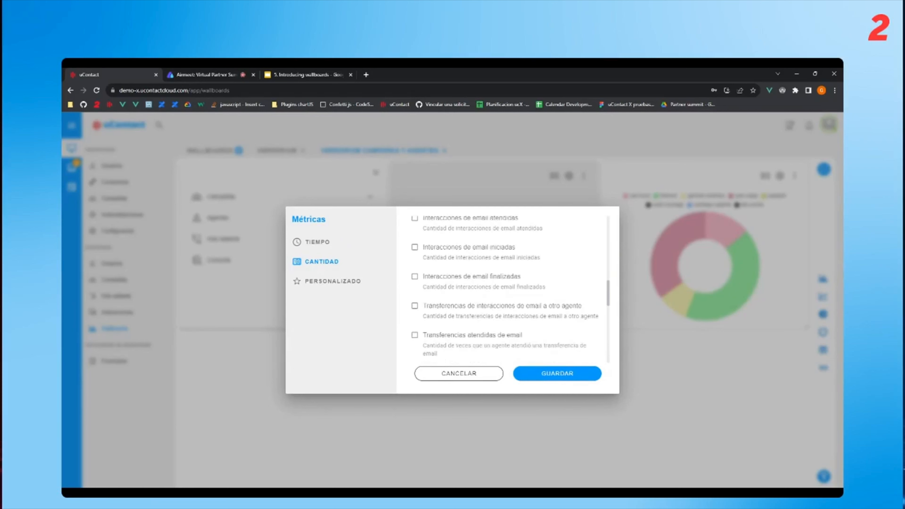
scroll(505, 290, down, 5)
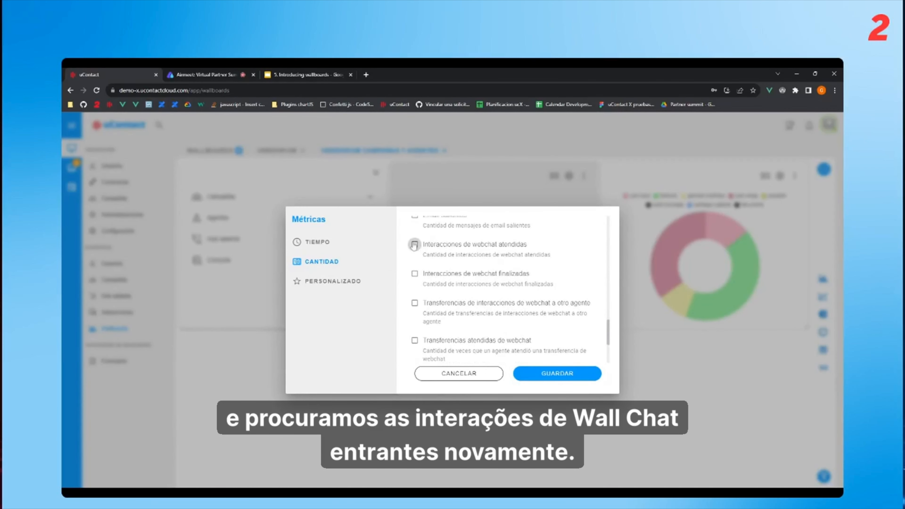
click(559, 375)
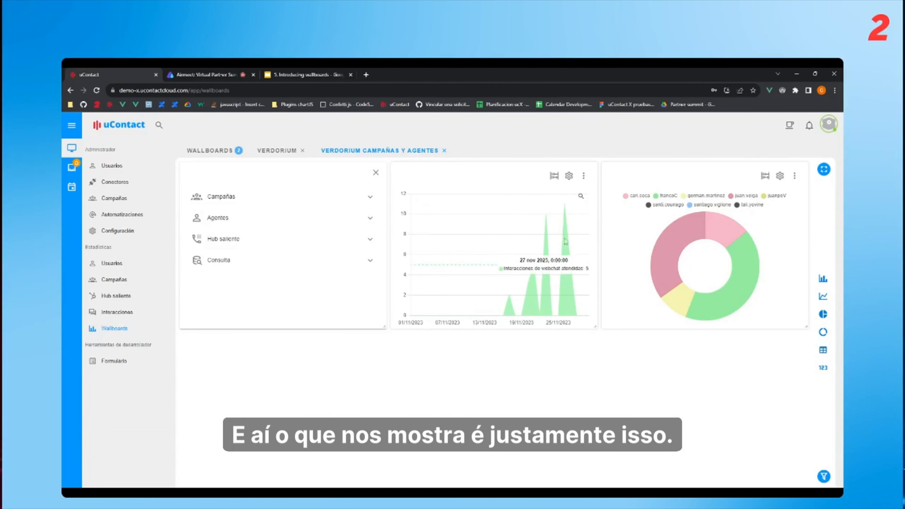
click(569, 175)
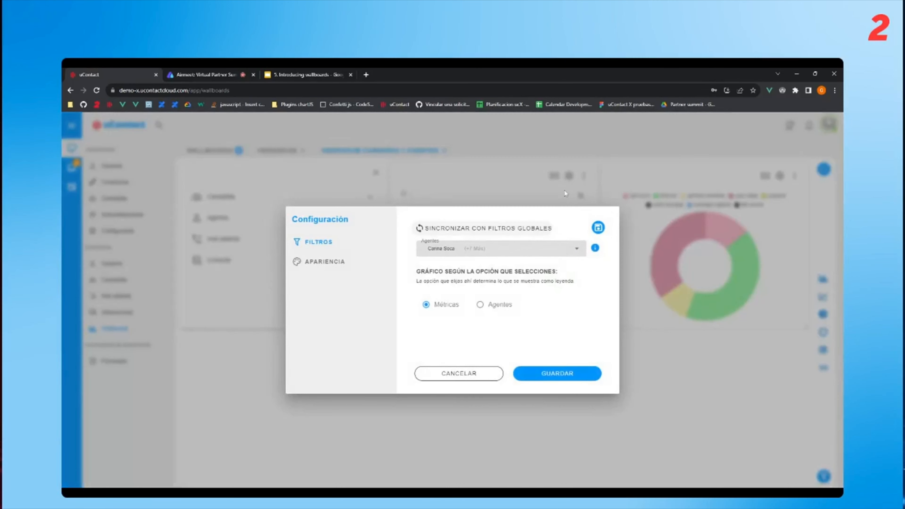
click(459, 374)
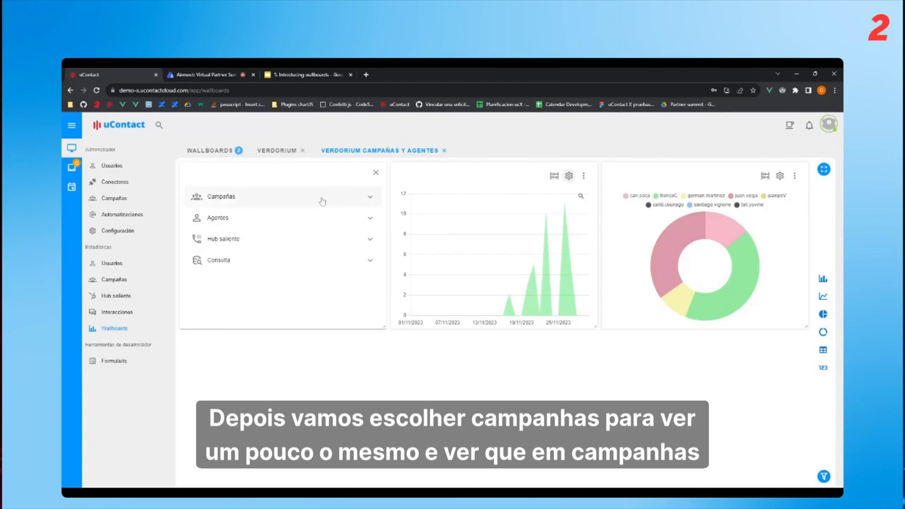
Base the other line chart on Campañas and save the quantity metric "Interacciones entrantes" for it.
click(321, 200)
click(343, 177)
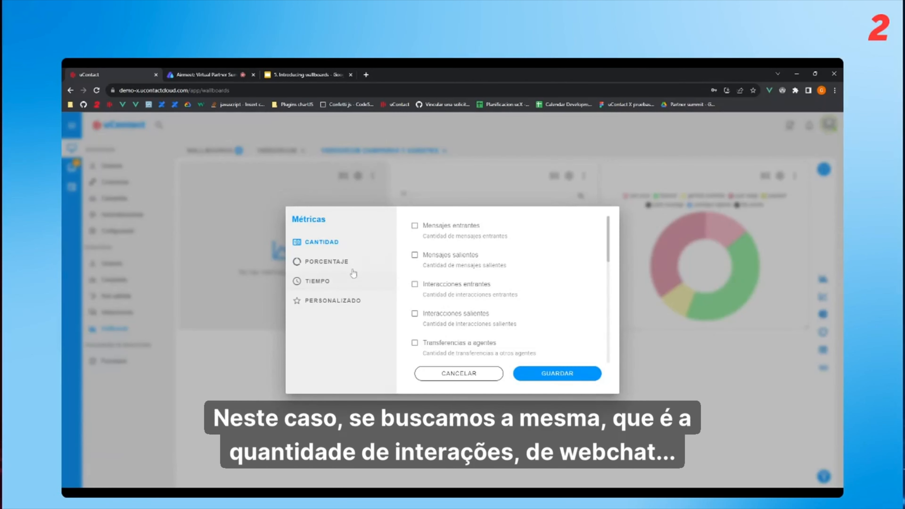
scroll(450, 294, down, 3)
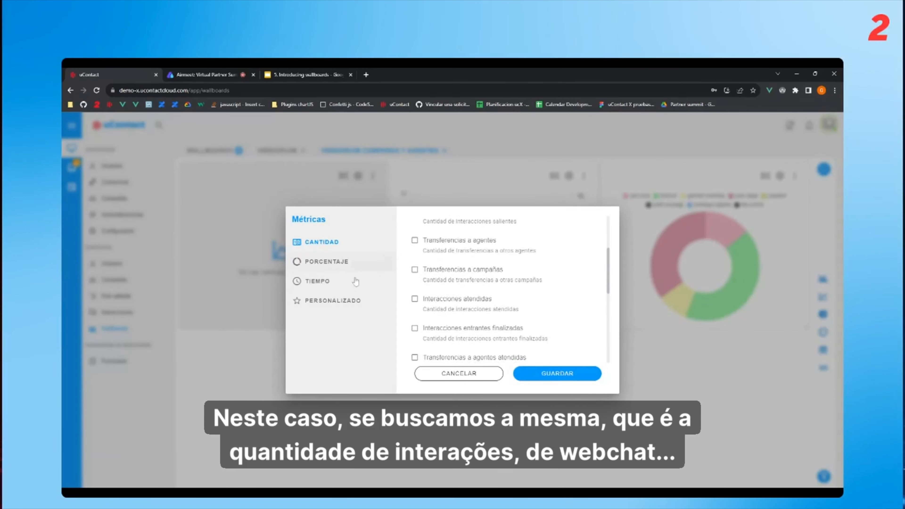
scroll(559, 288, down, 1)
scroll(561, 291, down, 2)
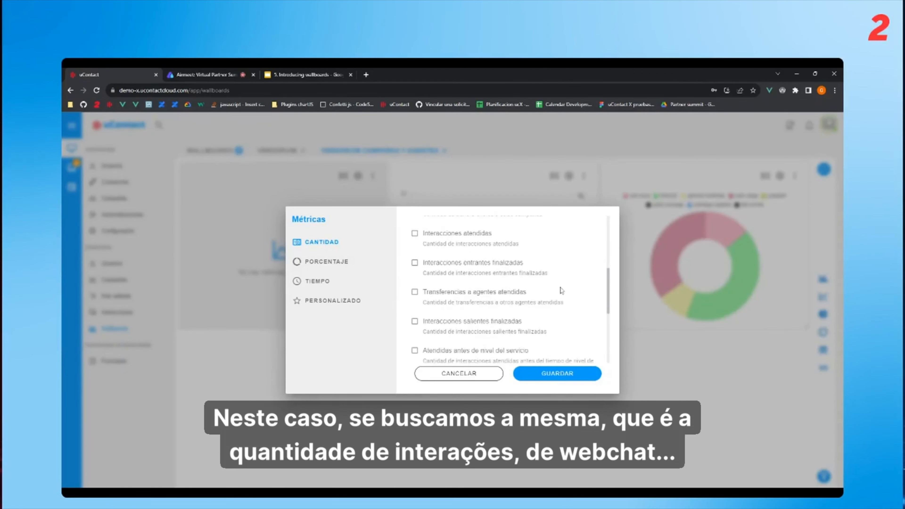
scroll(503, 289, down, 2)
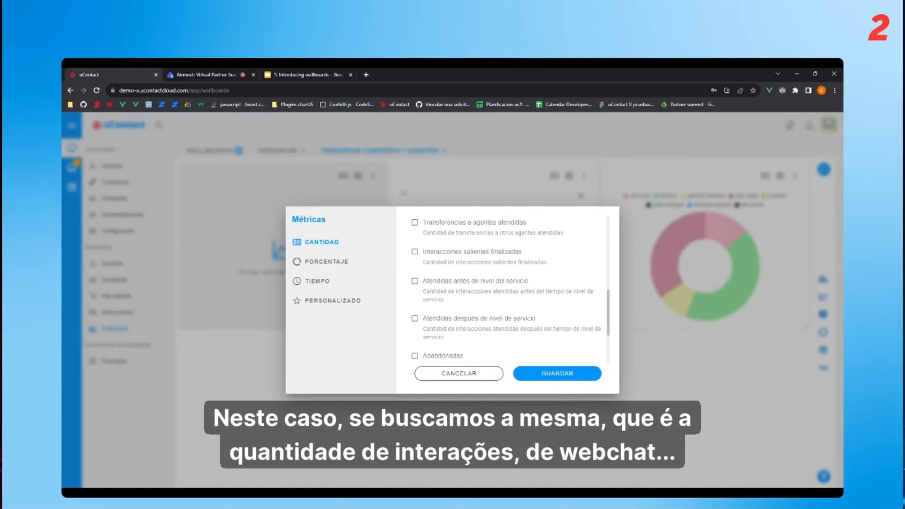
scroll(506, 288, up, 5)
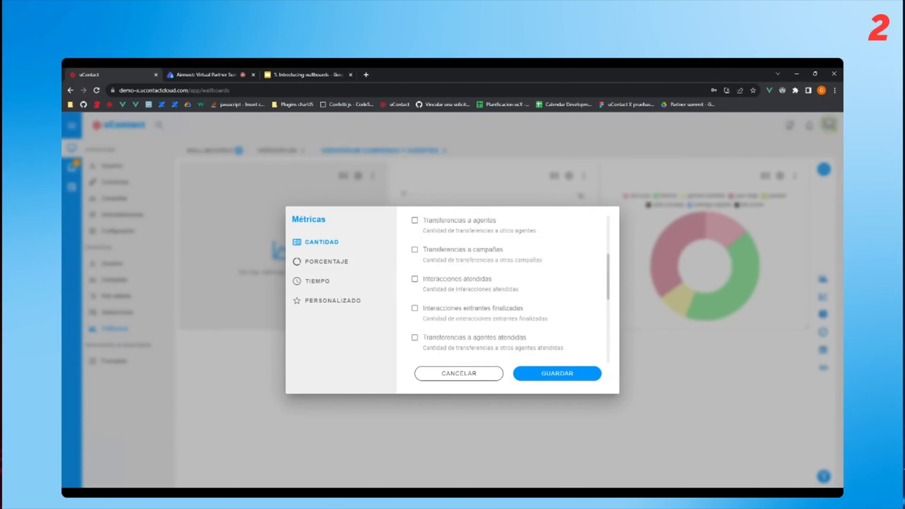
scroll(521, 271, down, 1)
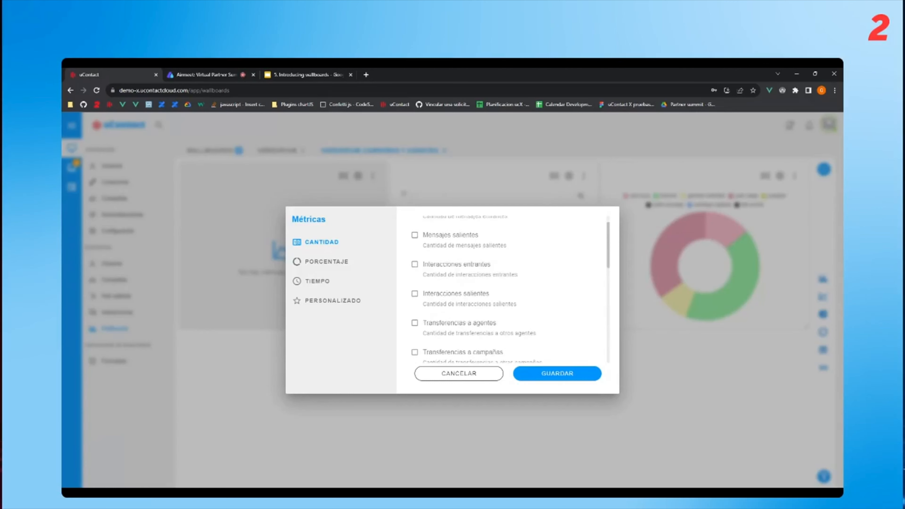
click(414, 235)
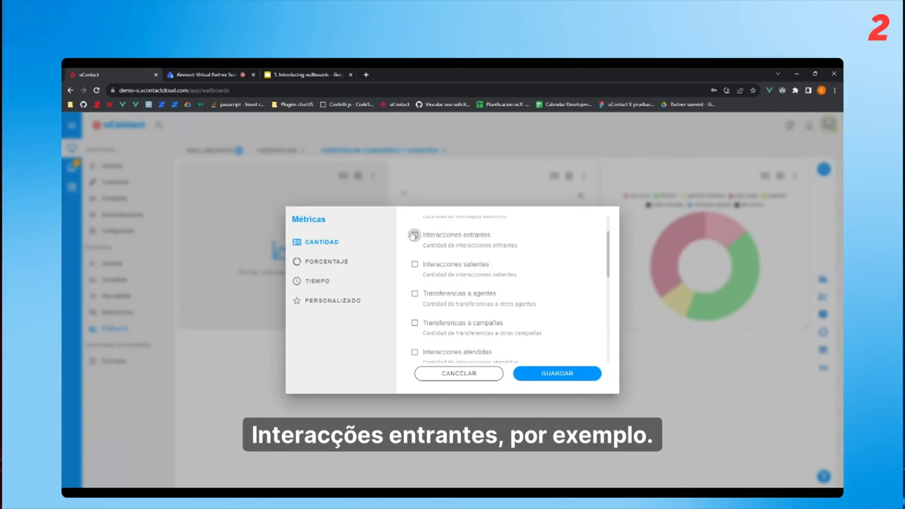
click(537, 373)
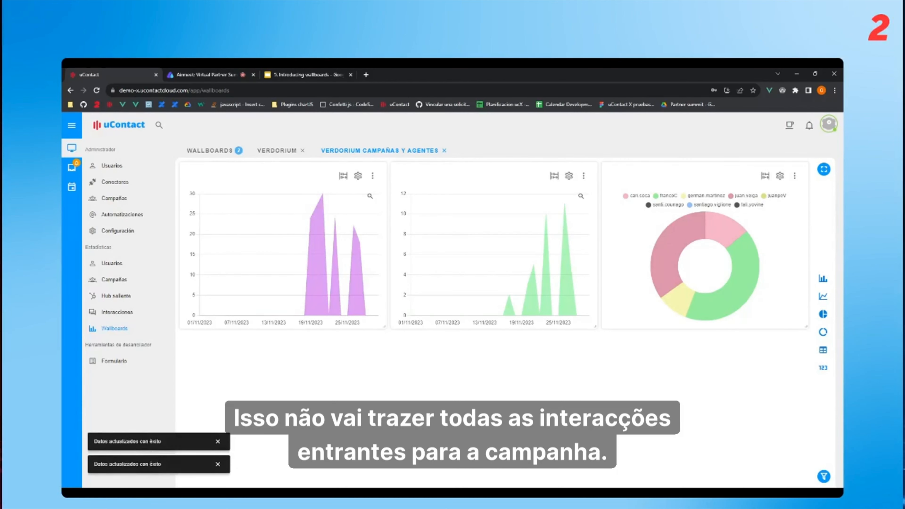
Configure the campaign line chart to plot by Canales instead of Métricas and save the configuration.
click(358, 176)
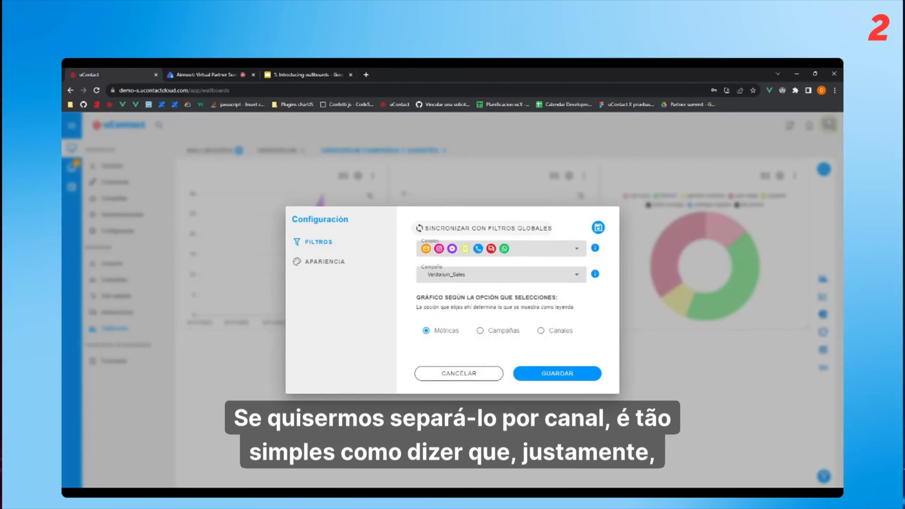
click(540, 330)
click(556, 374)
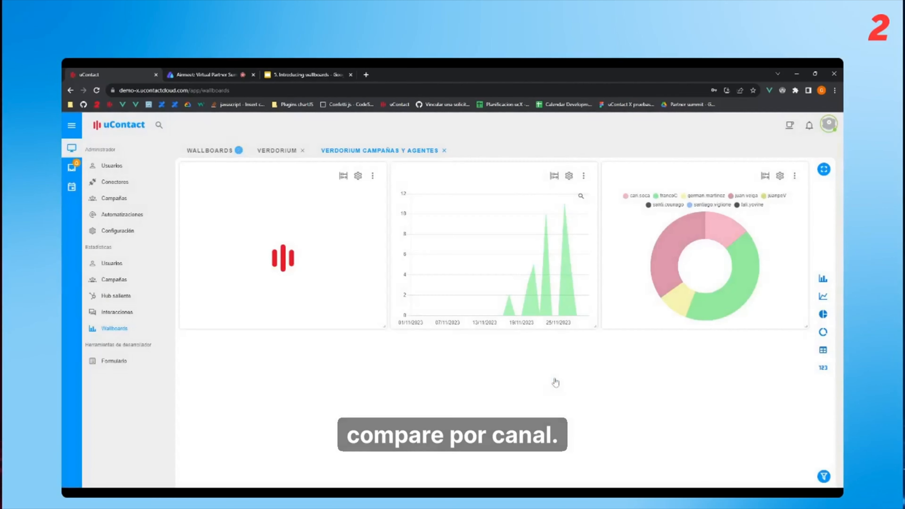
Inspect the daily channel values in the campaign line chart with the webchat and email series hidden.
mouse_move(341, 296)
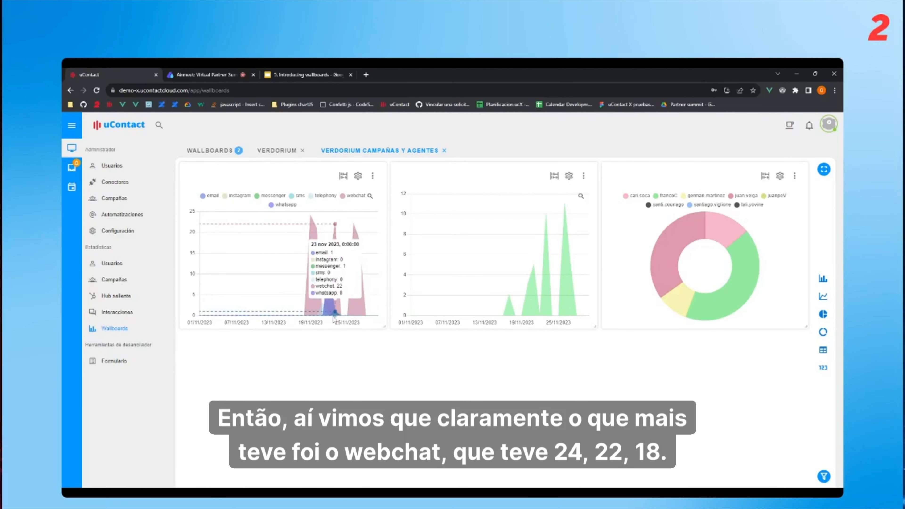
click(344, 197)
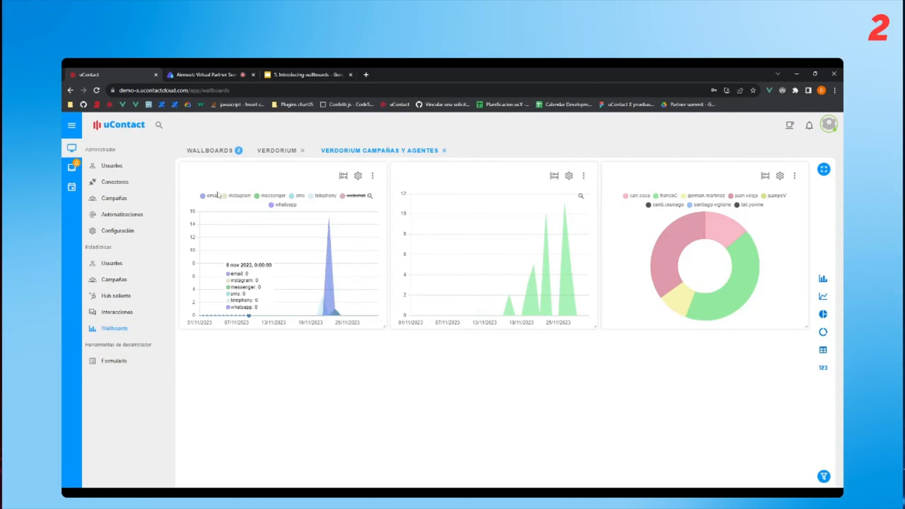
click(202, 195)
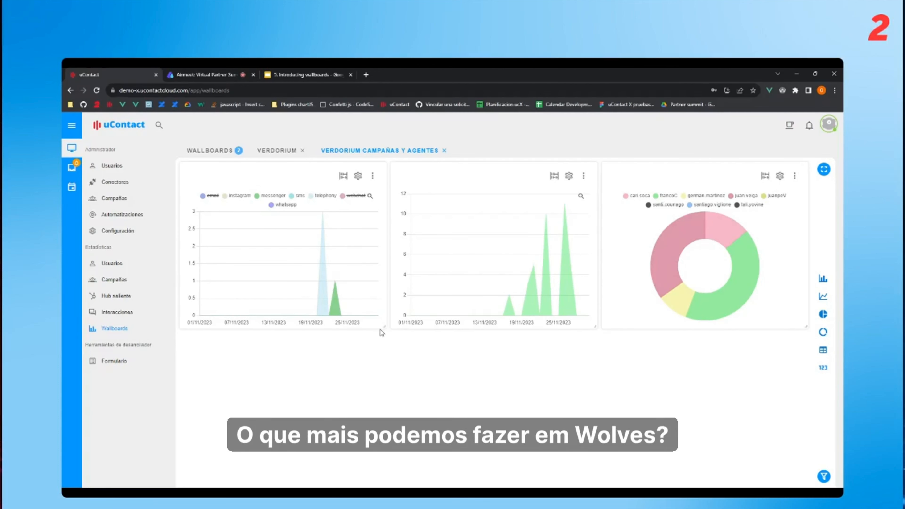
Widen the campaign line chart, place a narrower doughnut chart beside it, and save the wallboard layout.
drag(384, 326, 495, 326)
drag(670, 178, 581, 178)
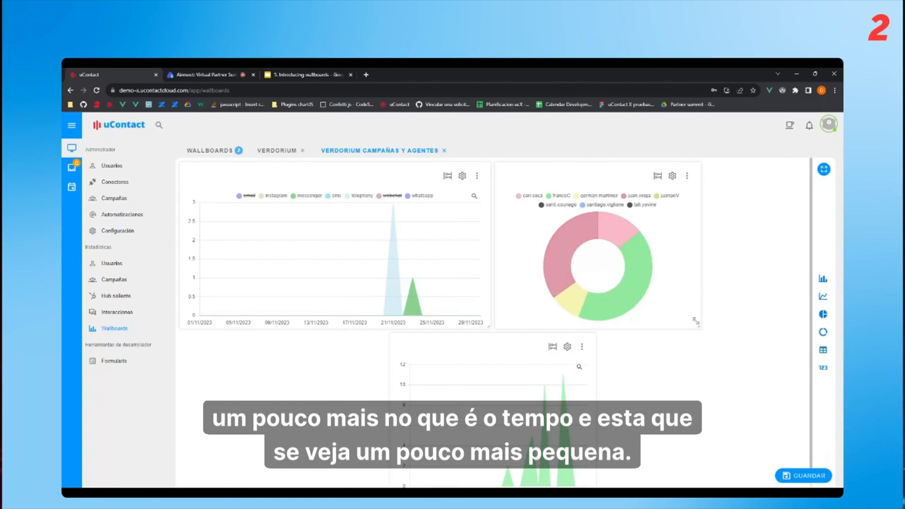
drag(687, 321, 654, 326)
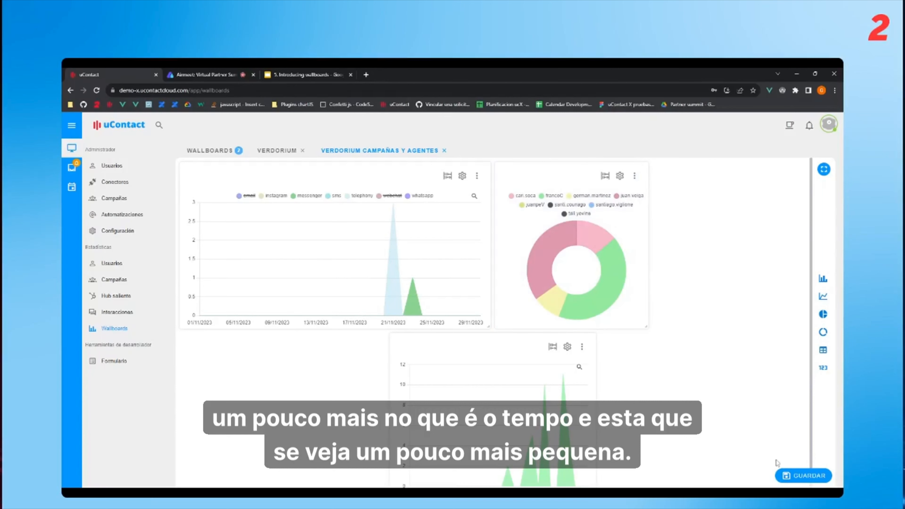
click(796, 484)
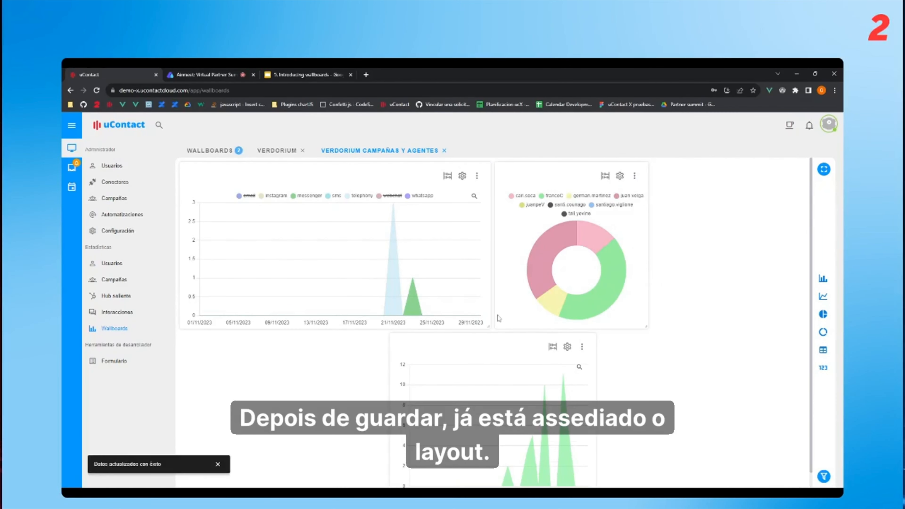
Review the saved layout, go back to the wallboards list and reopen the Verdorium campañas y agentes wallboard.
scroll(495, 312, down, 1)
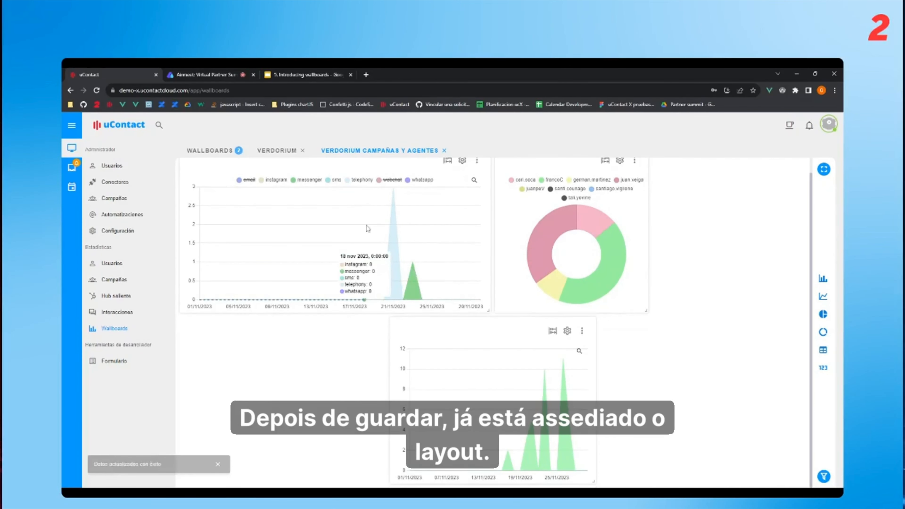
click(214, 151)
click(367, 149)
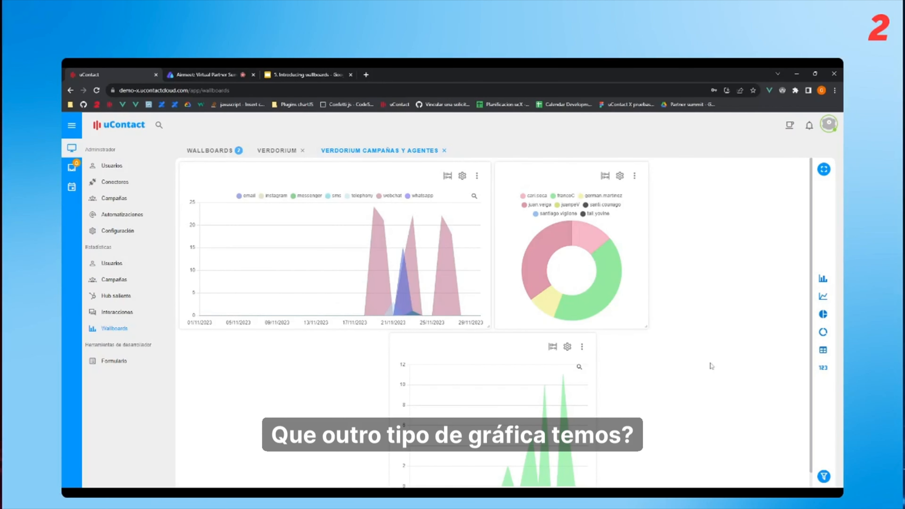
Add a bar chart based on Campañas and save the time metrics Ocupación and FTE for it.
click(822, 279)
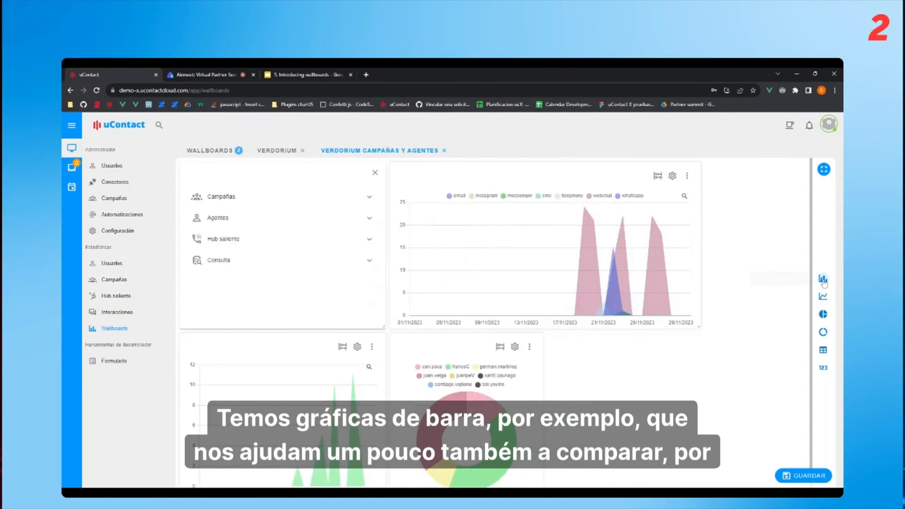
click(262, 197)
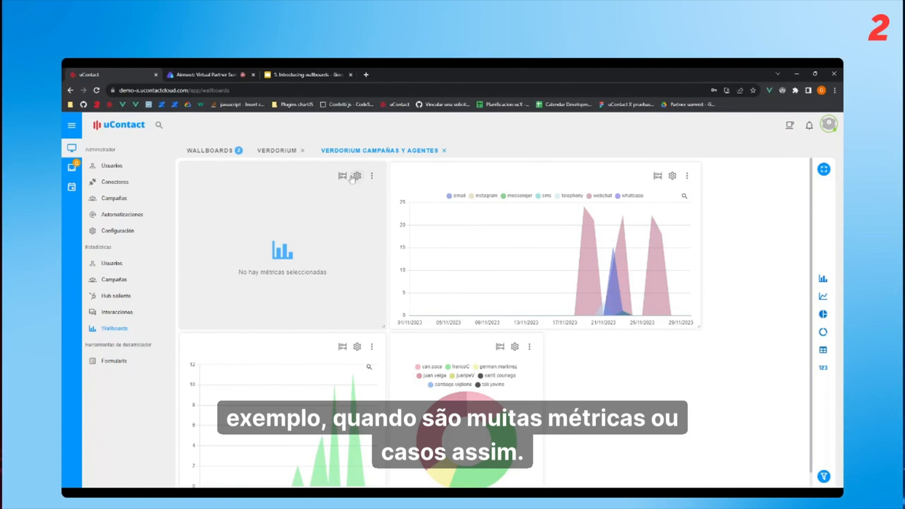
click(343, 176)
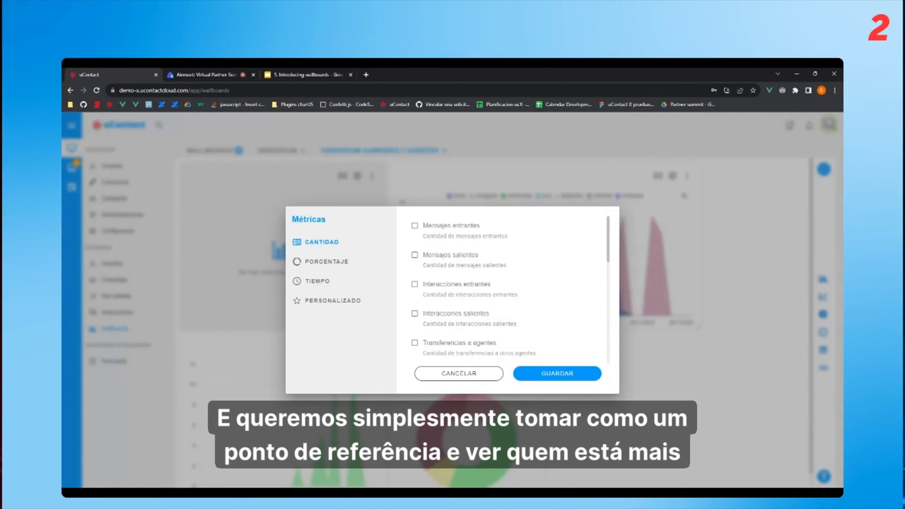
scroll(444, 273, down, 1)
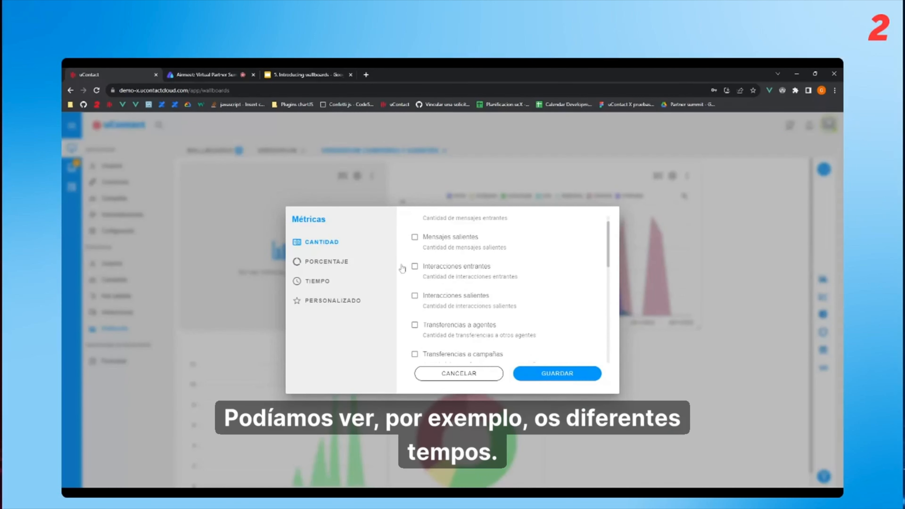
click(369, 285)
scroll(458, 306, down, 2)
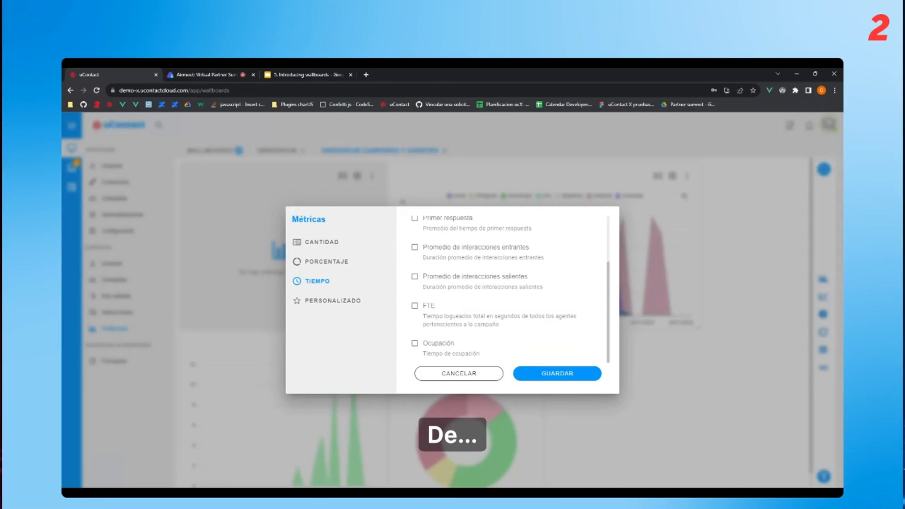
click(414, 344)
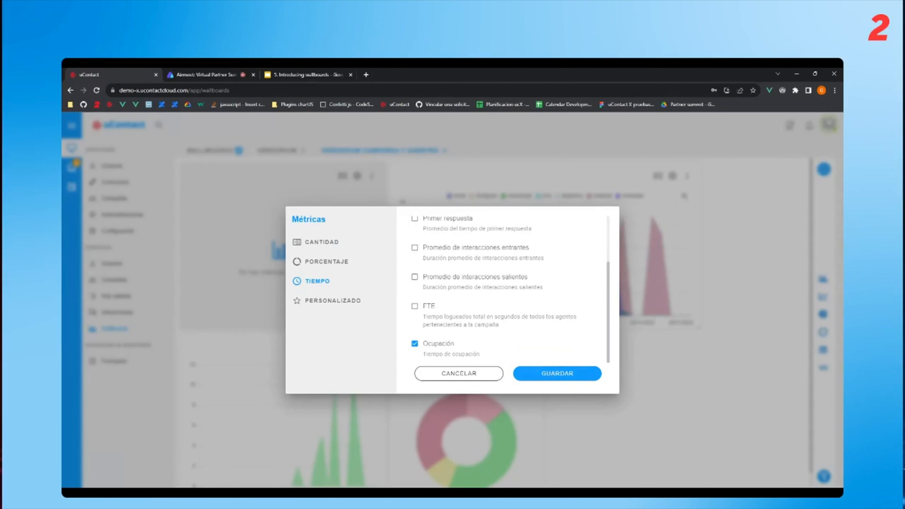
click(415, 313)
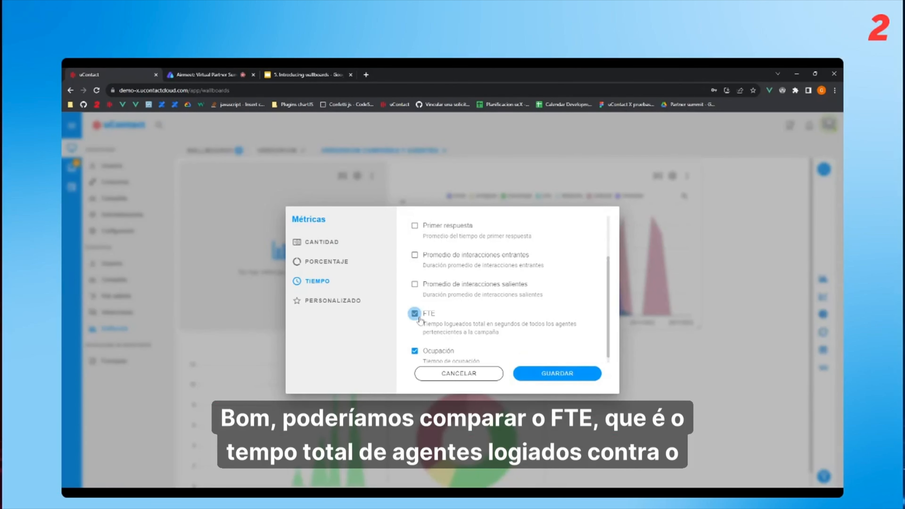
click(551, 373)
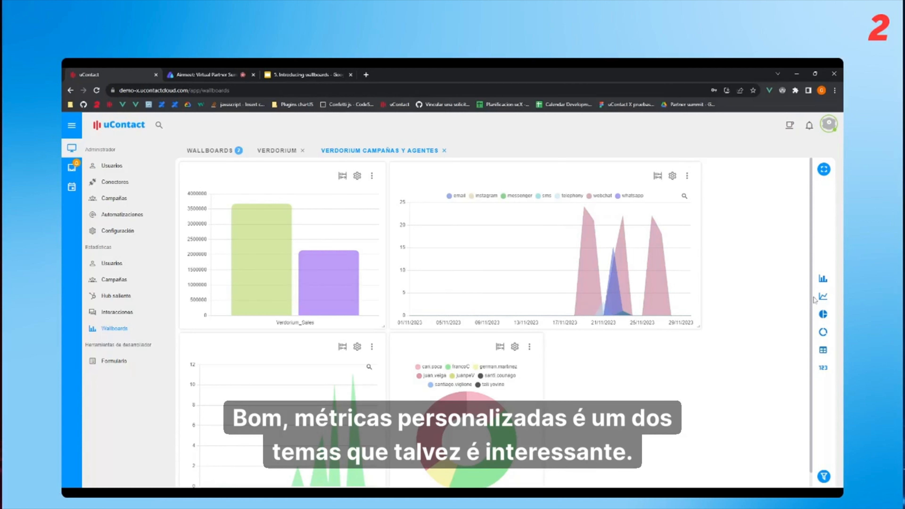
Add a number panel based on Campañas and open its custom metrics.
click(823, 368)
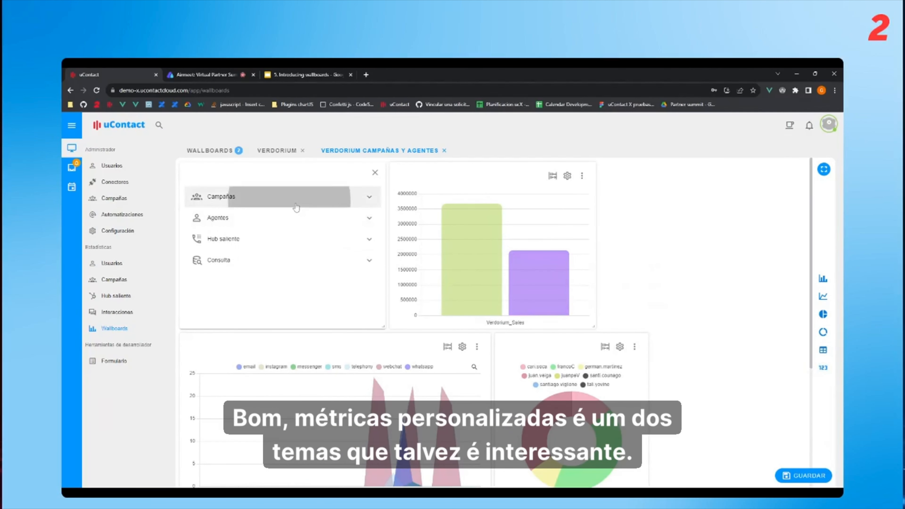
click(375, 173)
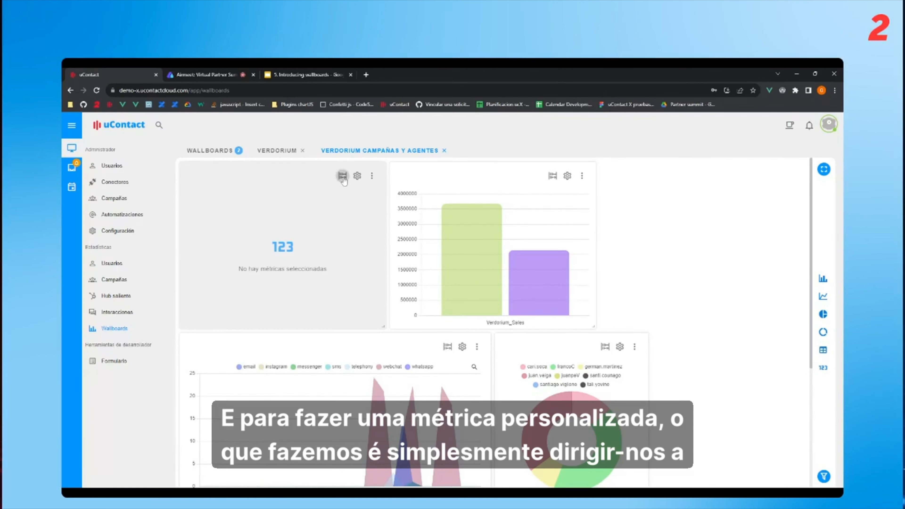
click(342, 176)
click(347, 301)
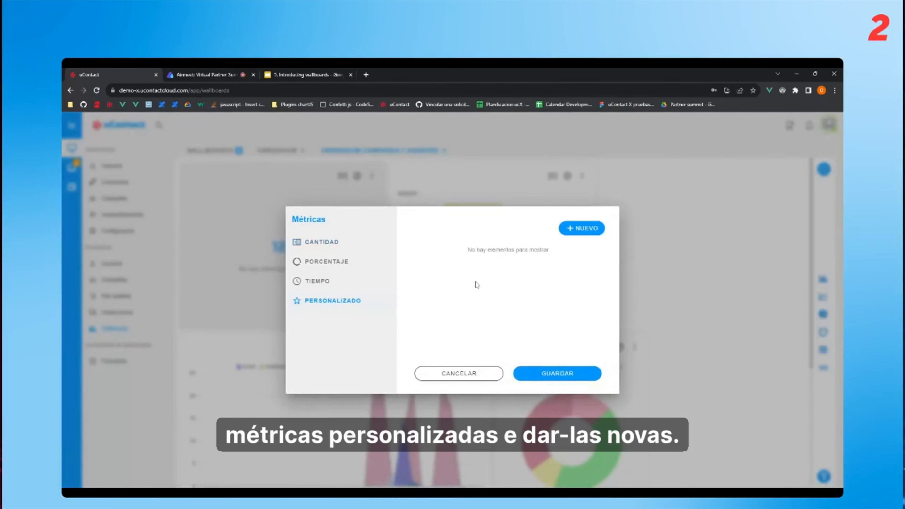
Create a Quantity custom metric named total with the formula inInteractions+outInteractions and save it for the number panel.
click(570, 232)
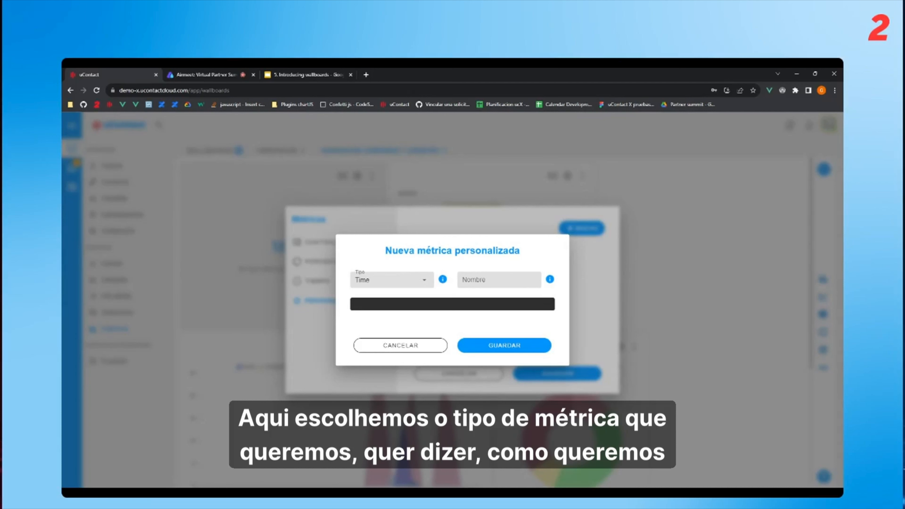
click(392, 279)
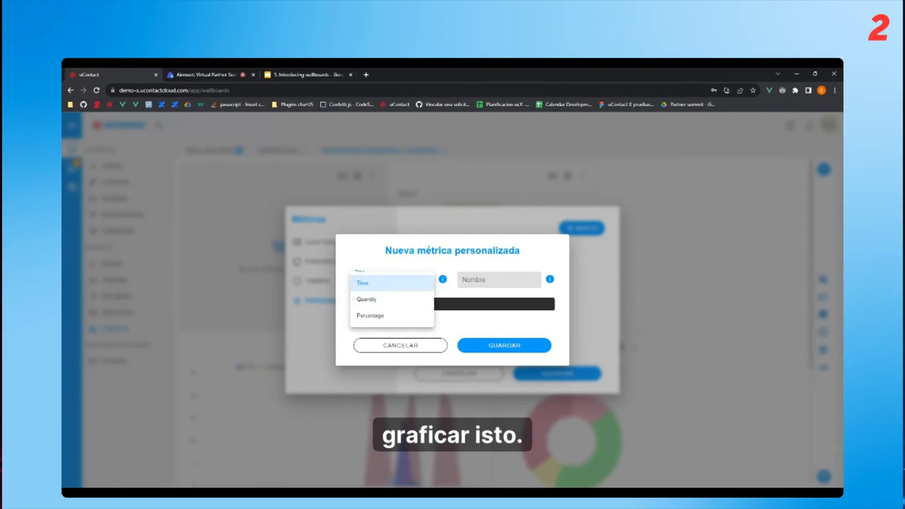
click(404, 303)
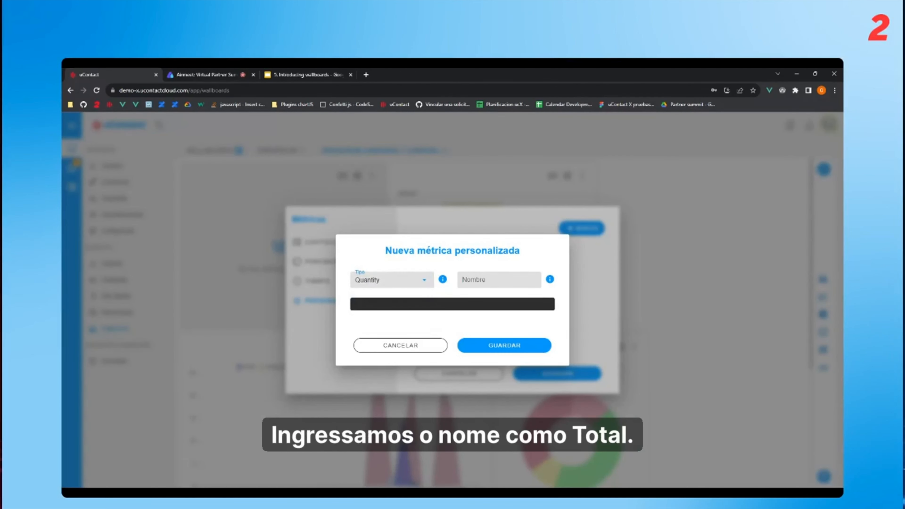
click(499, 280)
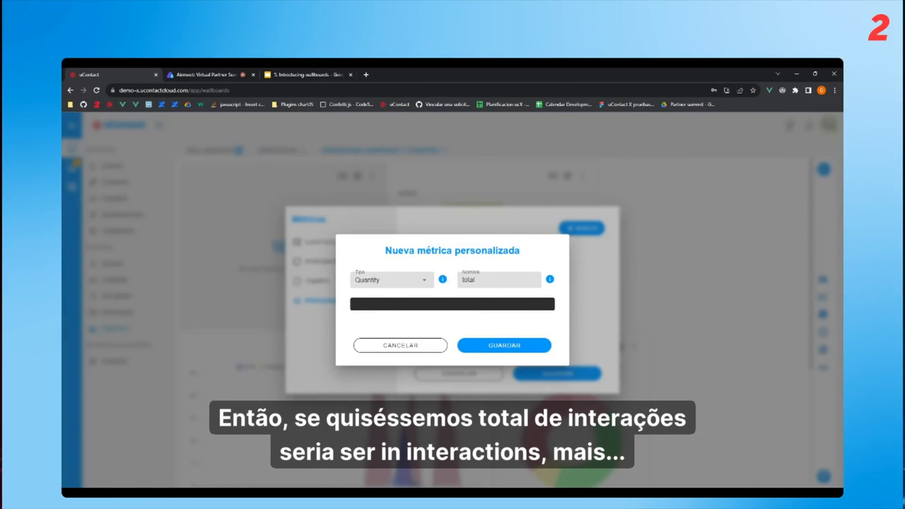
text(inInteractions+outInterac)
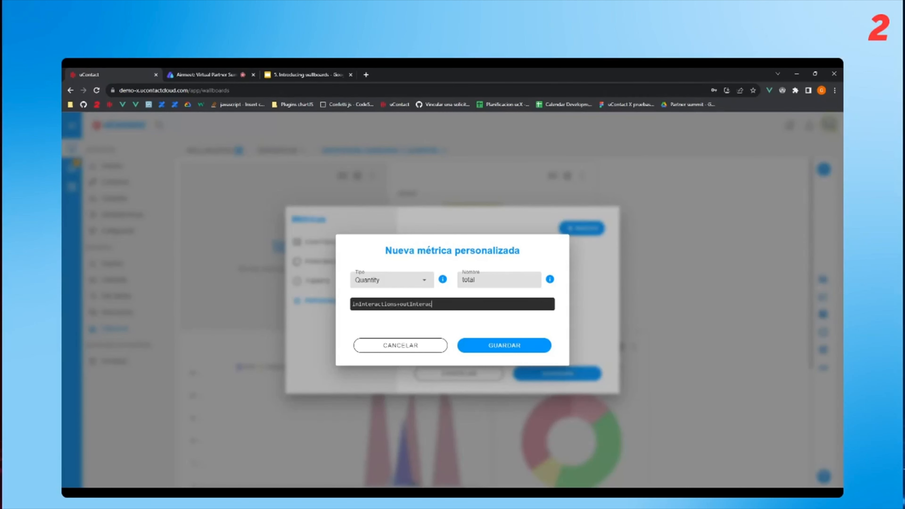
text(tions)
click(487, 345)
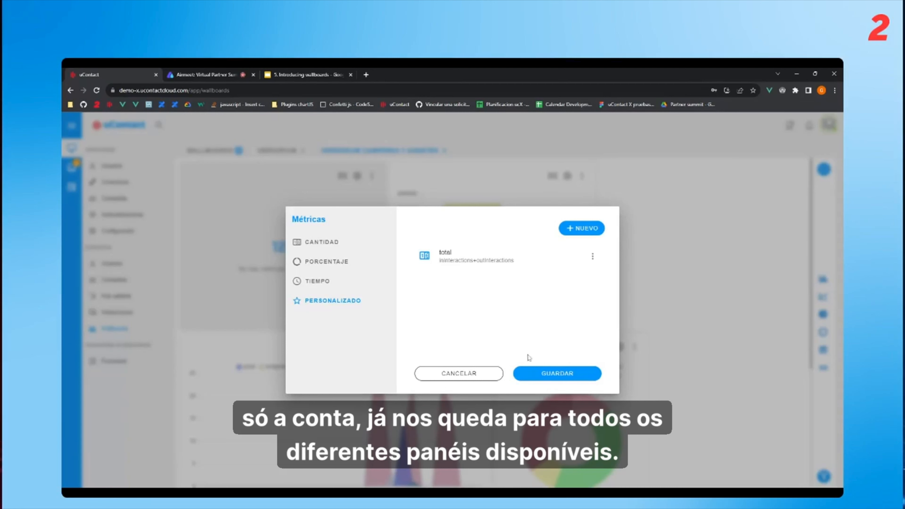
click(539, 372)
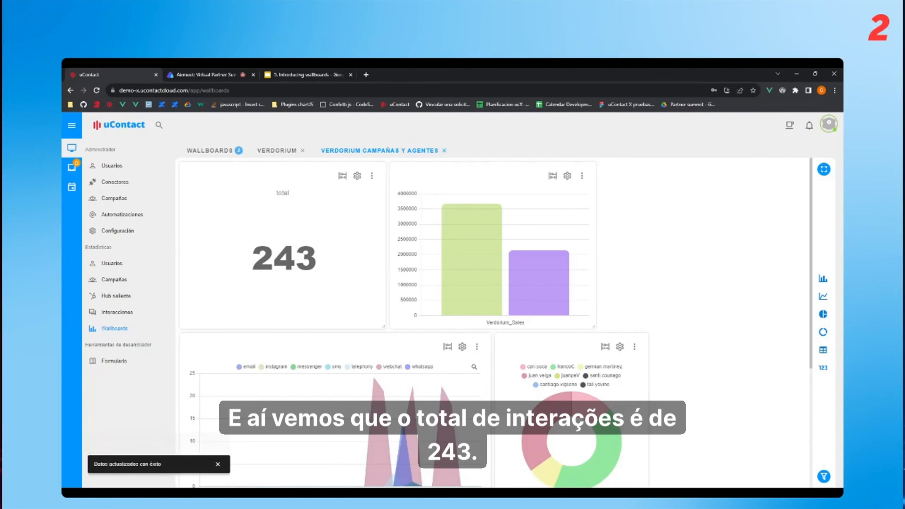
Exclude the webchat channel from the wallboard's personal global filters and apply the change.
scroll(428, 335, down, 1)
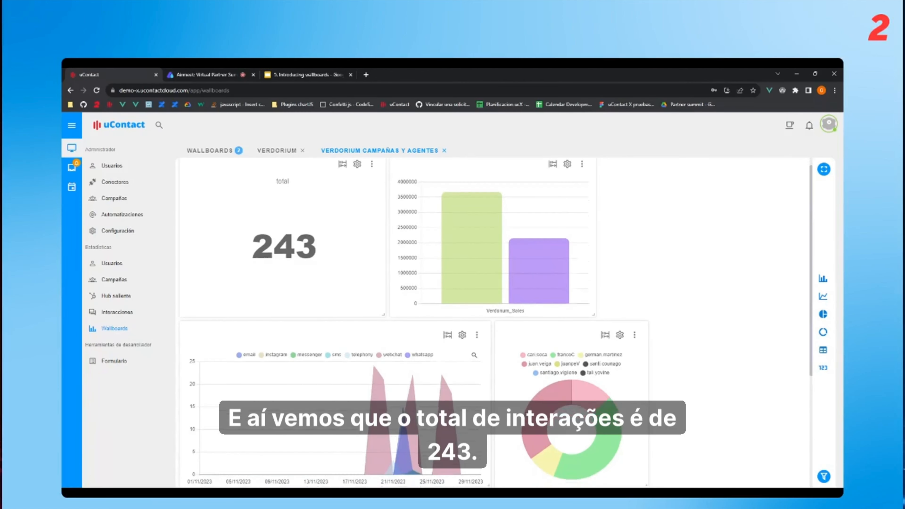
scroll(409, 238, down, 4)
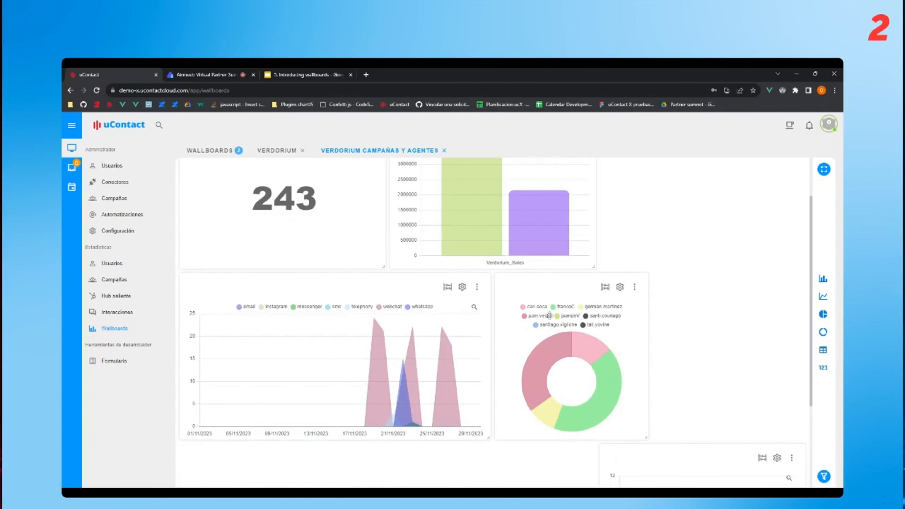
scroll(745, 313, up, 5)
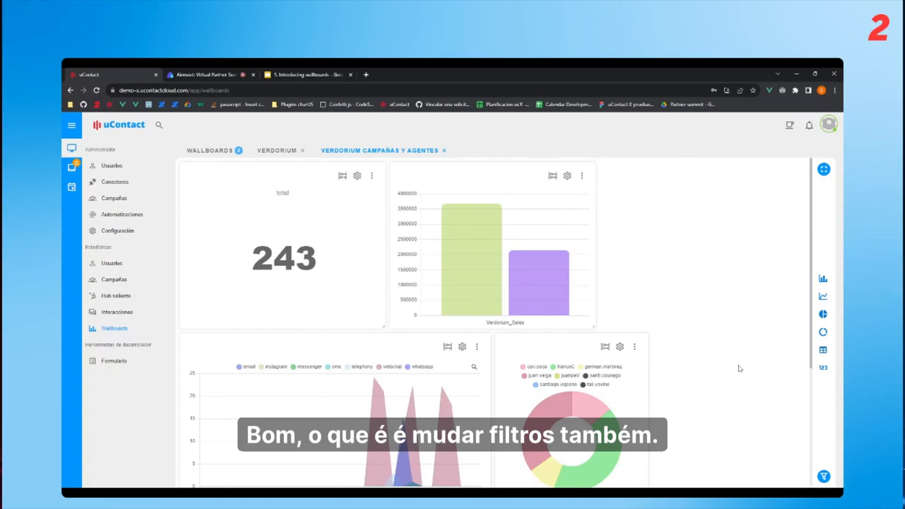
click(824, 477)
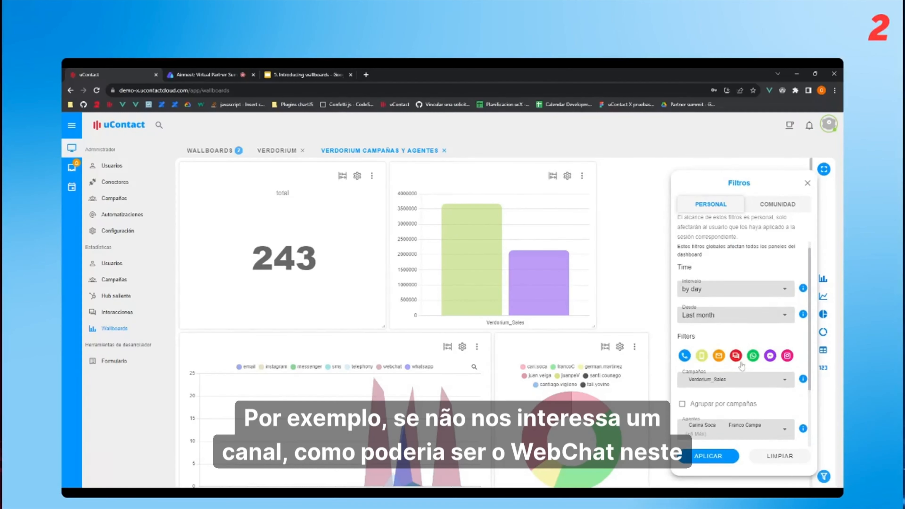
click(736, 355)
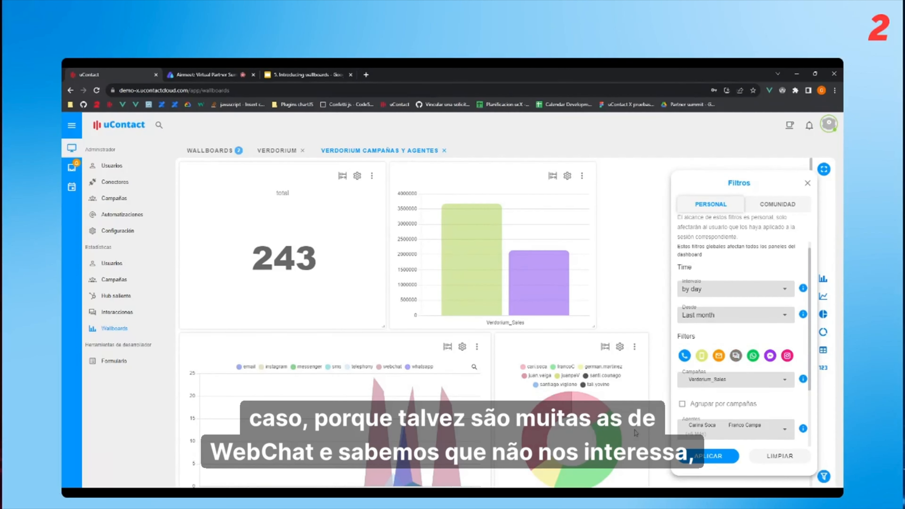
click(699, 460)
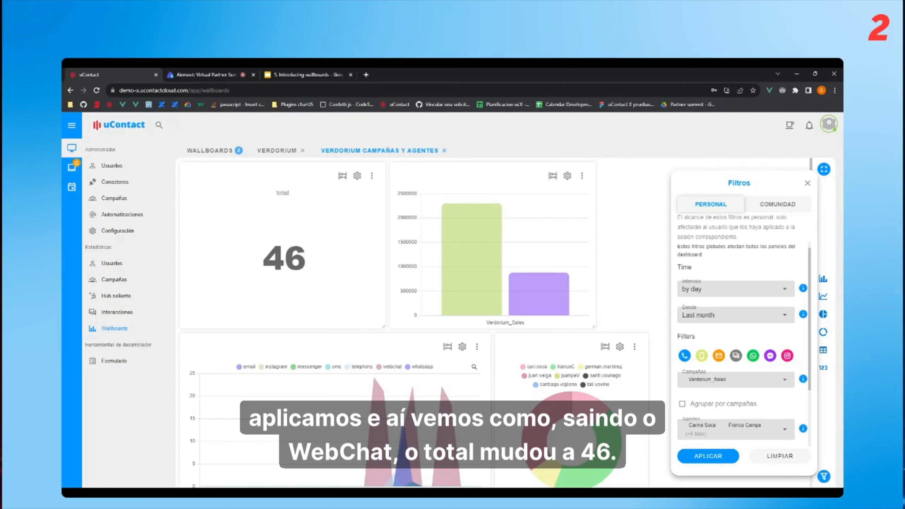
Check which charts the individual filters Gráfico 1 and Gráfico 2 belong to, and close the filters.
scroll(420, 321, down, 1)
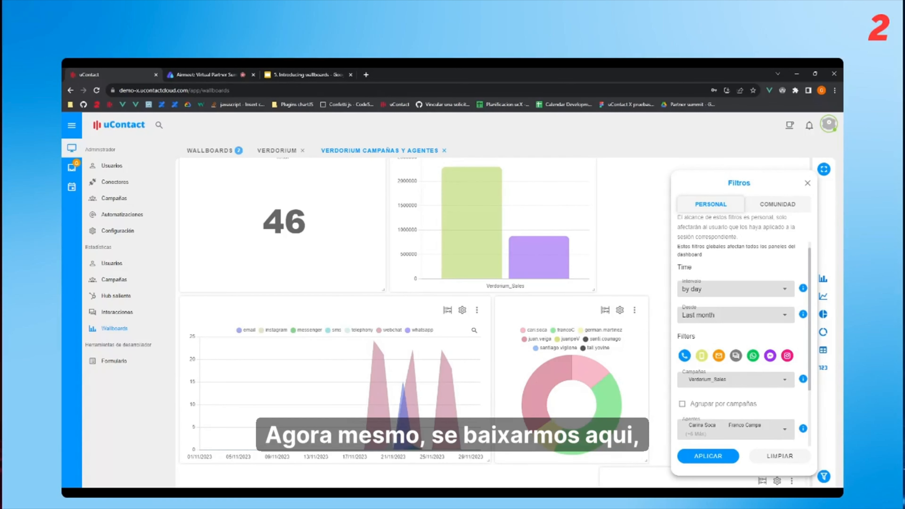
scroll(734, 355, down, 2)
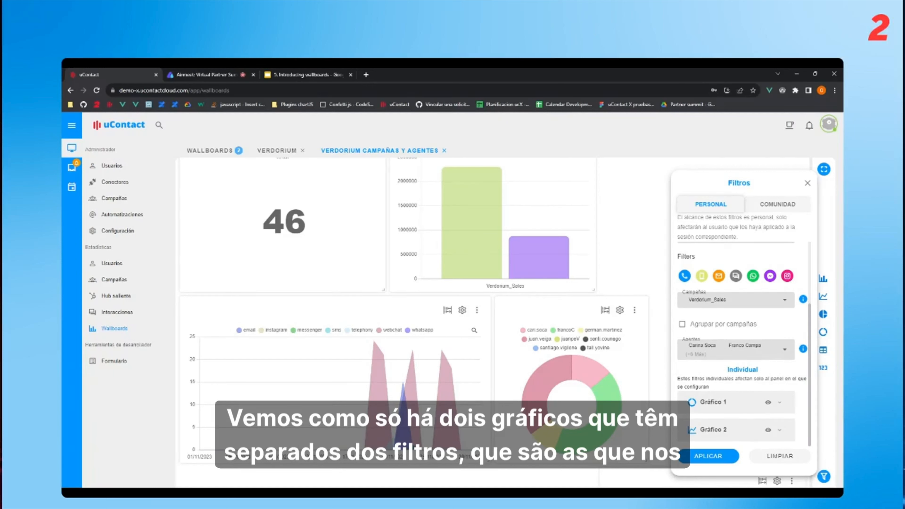
click(767, 403)
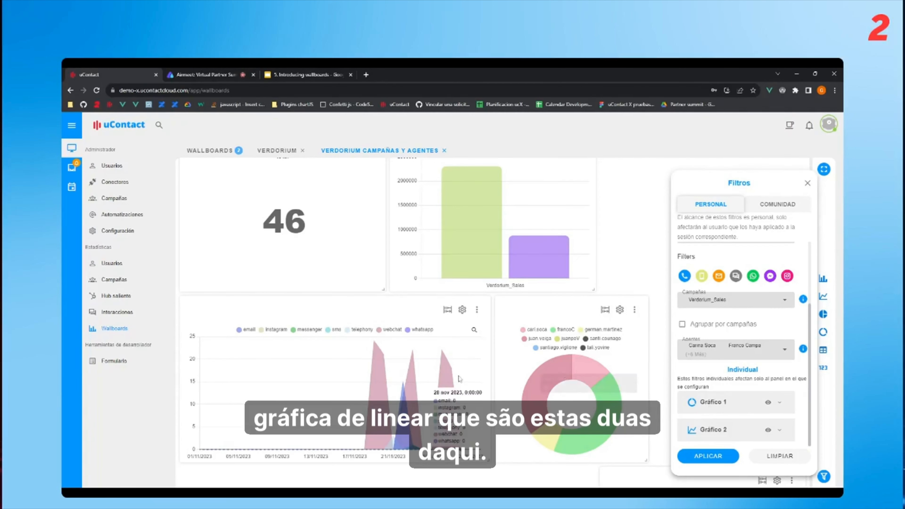
click(808, 183)
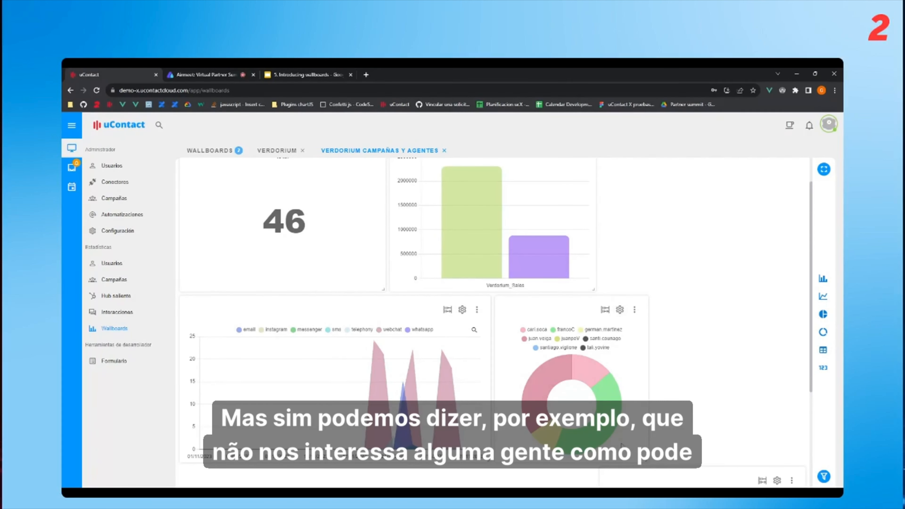
Remove the second listed agent from the doughnut chart's own agent filter and save its configuration.
click(619, 310)
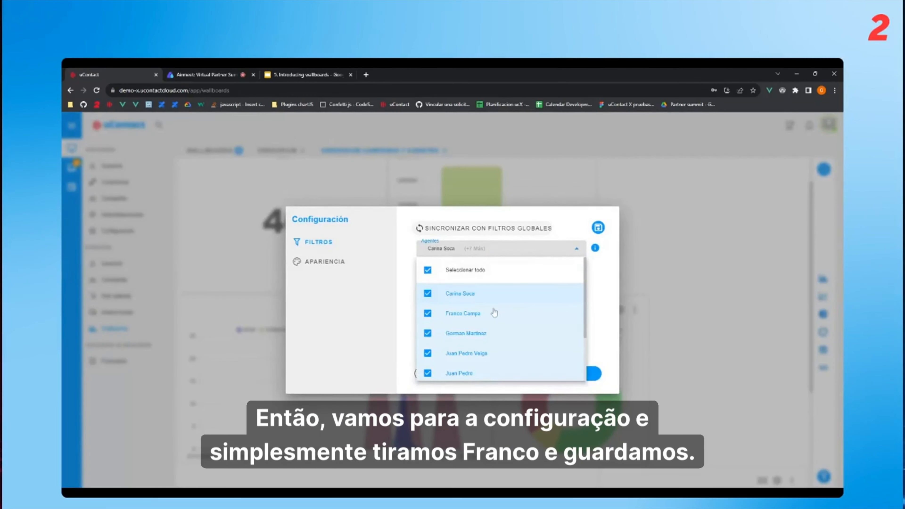
click(481, 318)
scroll(481, 318, down, 2)
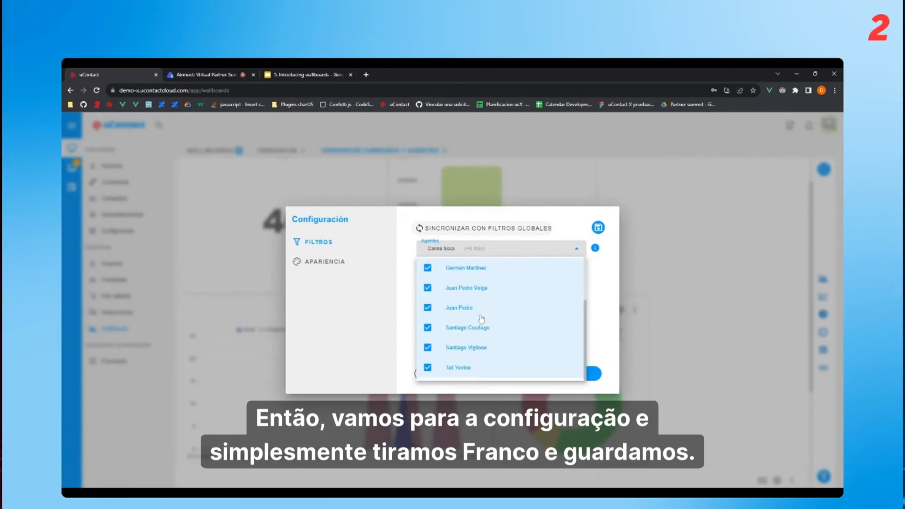
click(368, 323)
click(566, 375)
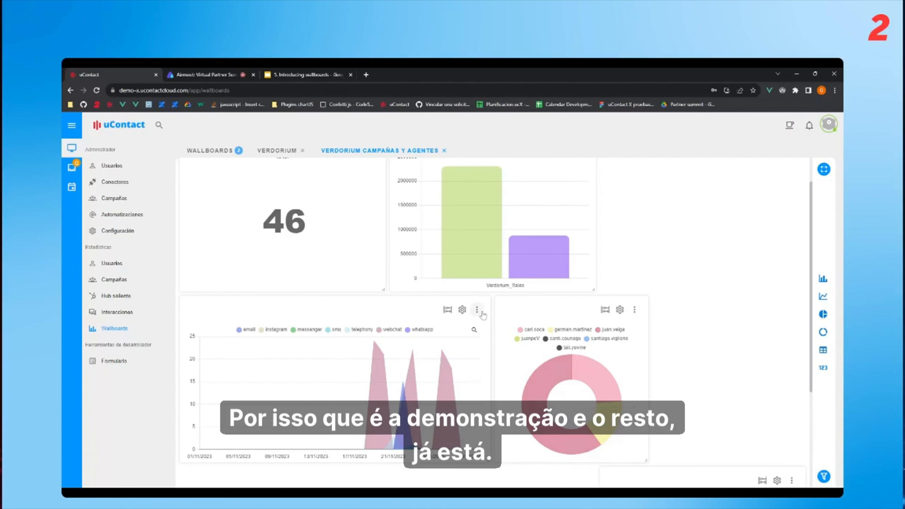
Switch to the Introducing wallboards slides, present from Caso de uso to the closing Gracias slide in Presenter view, and return to the Airmeet session.
click(314, 75)
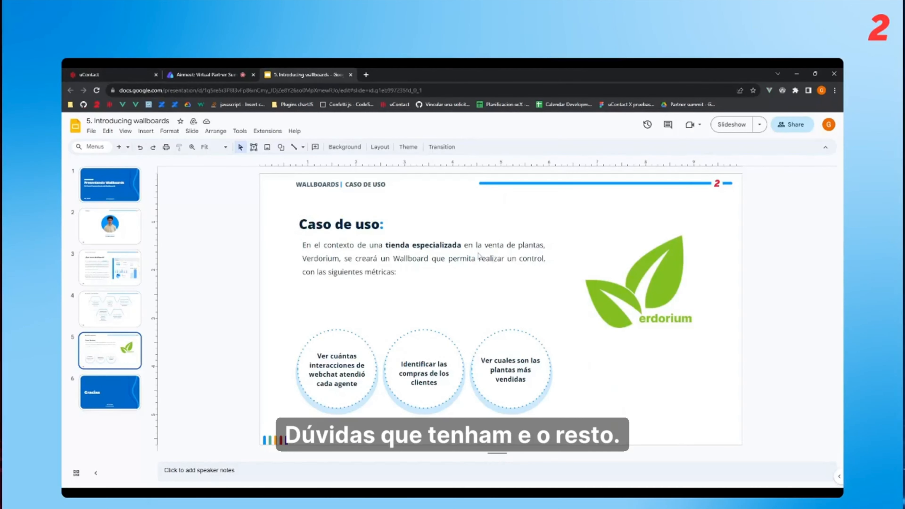
click(760, 125)
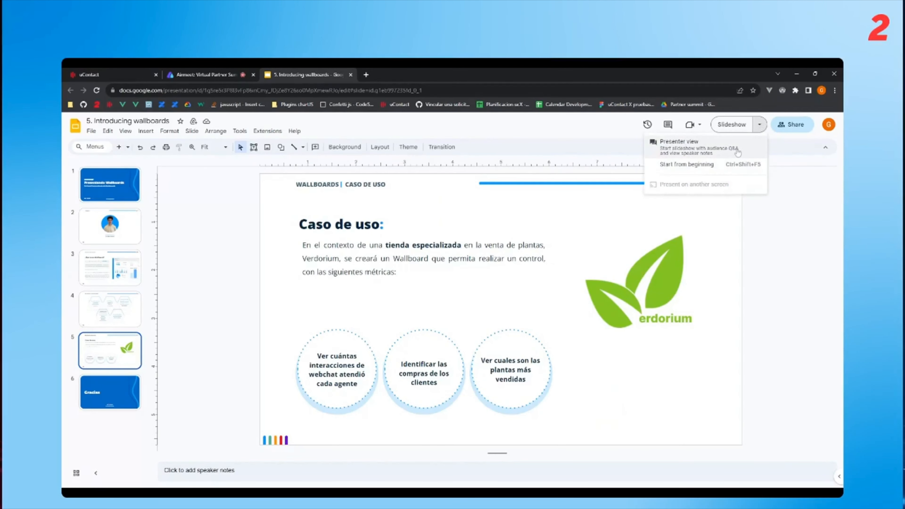
click(729, 155)
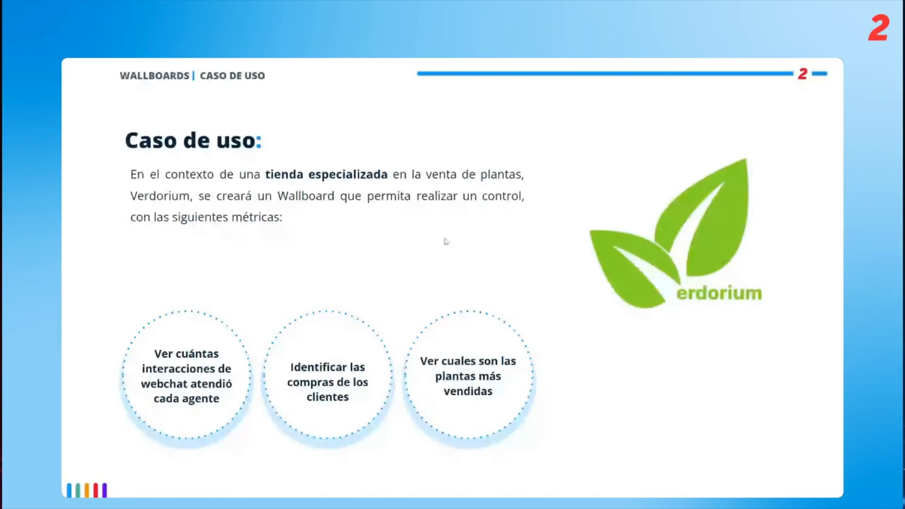
key(Right)
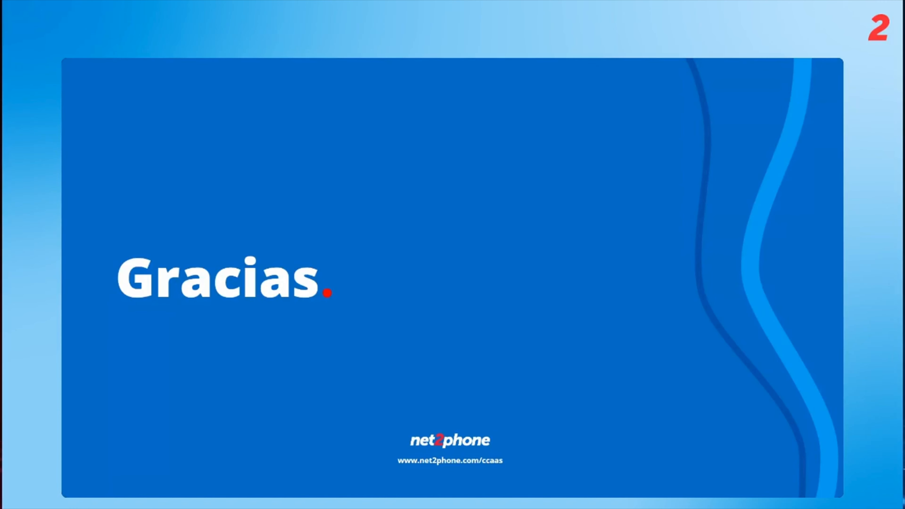
key(Escape)
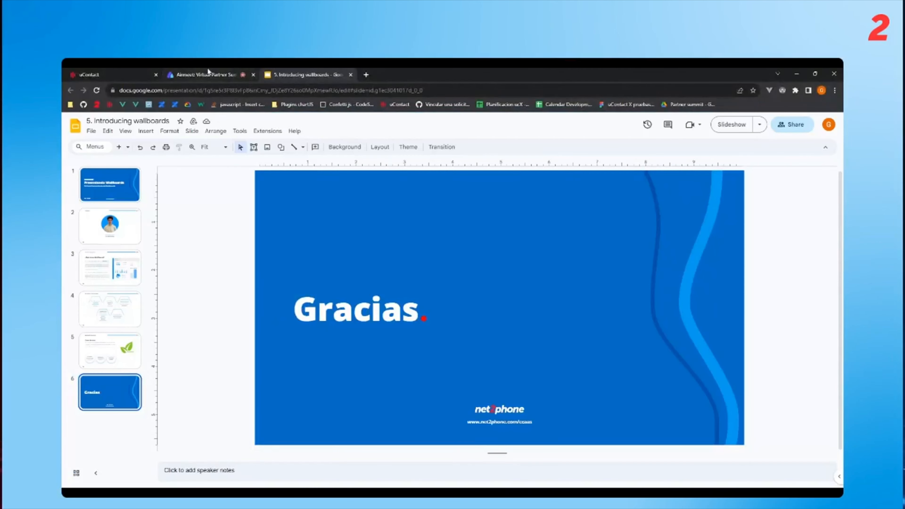
click(208, 71)
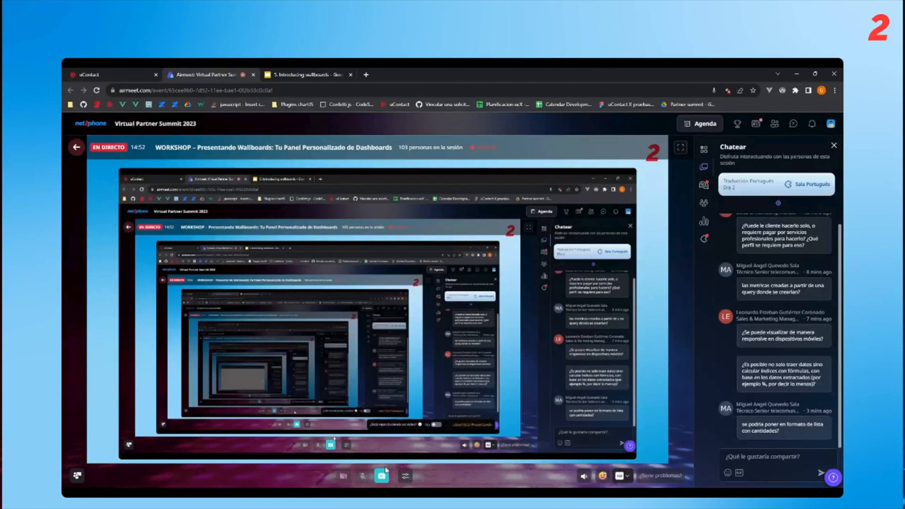